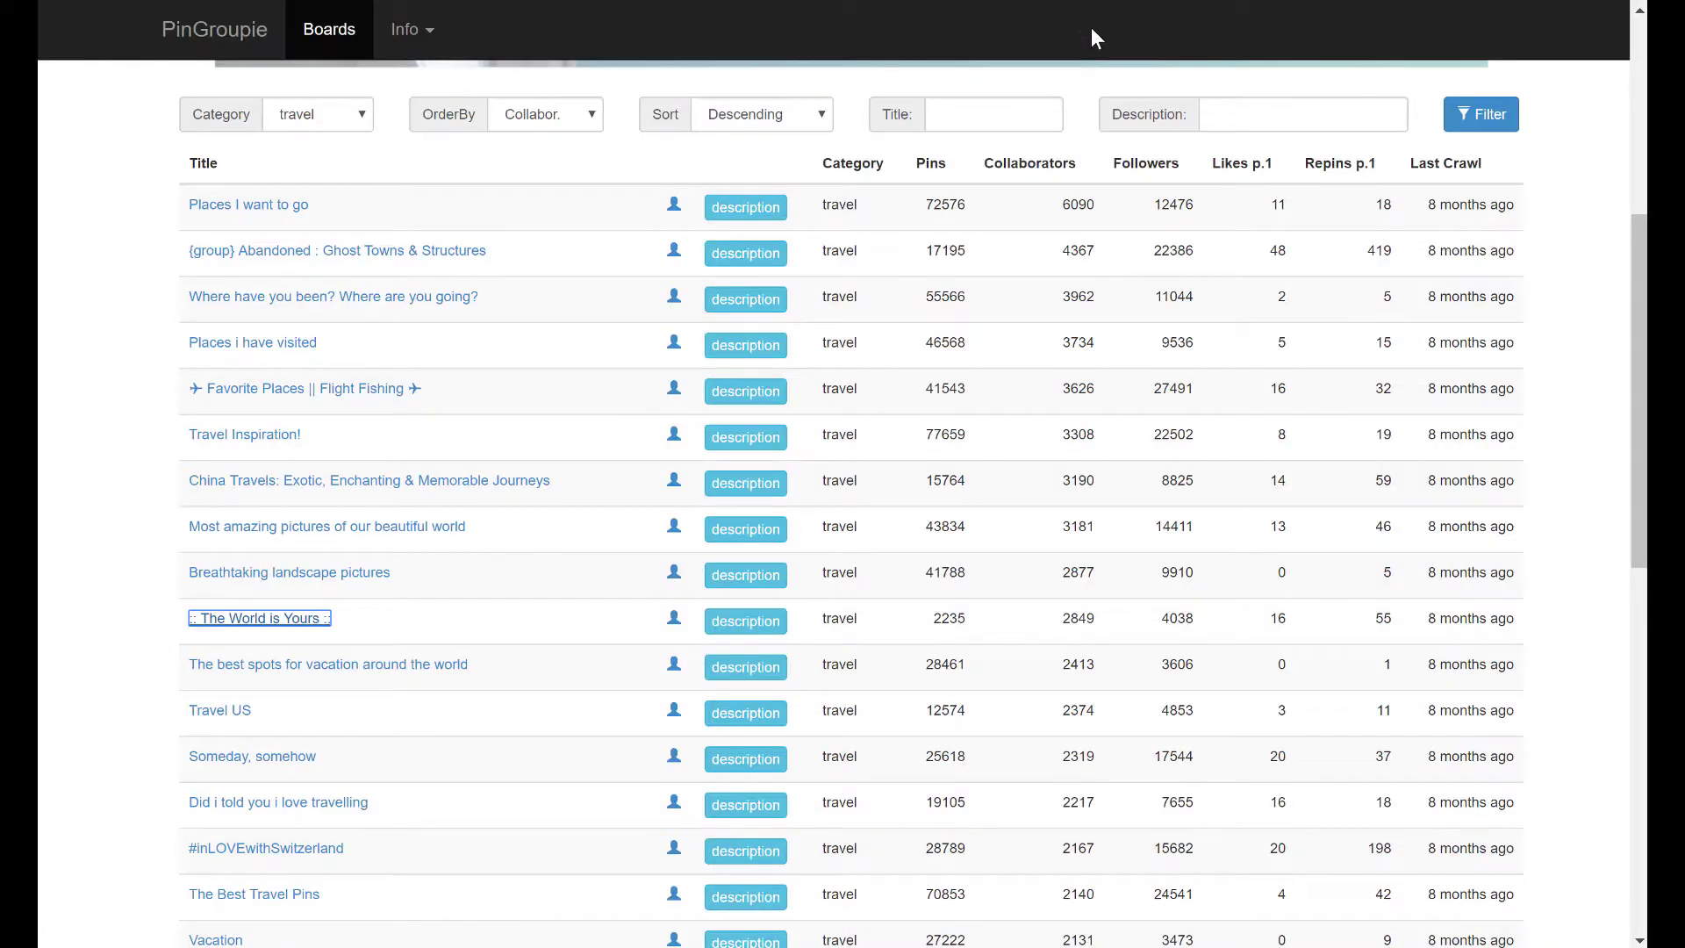
Step: Scroll to the top of PinGroupie's travel boards list, sorted by collaborators
{"action": "scroll", "coordinate": [390, 358], "scroll_direction": "up", "scroll_amount": 6}
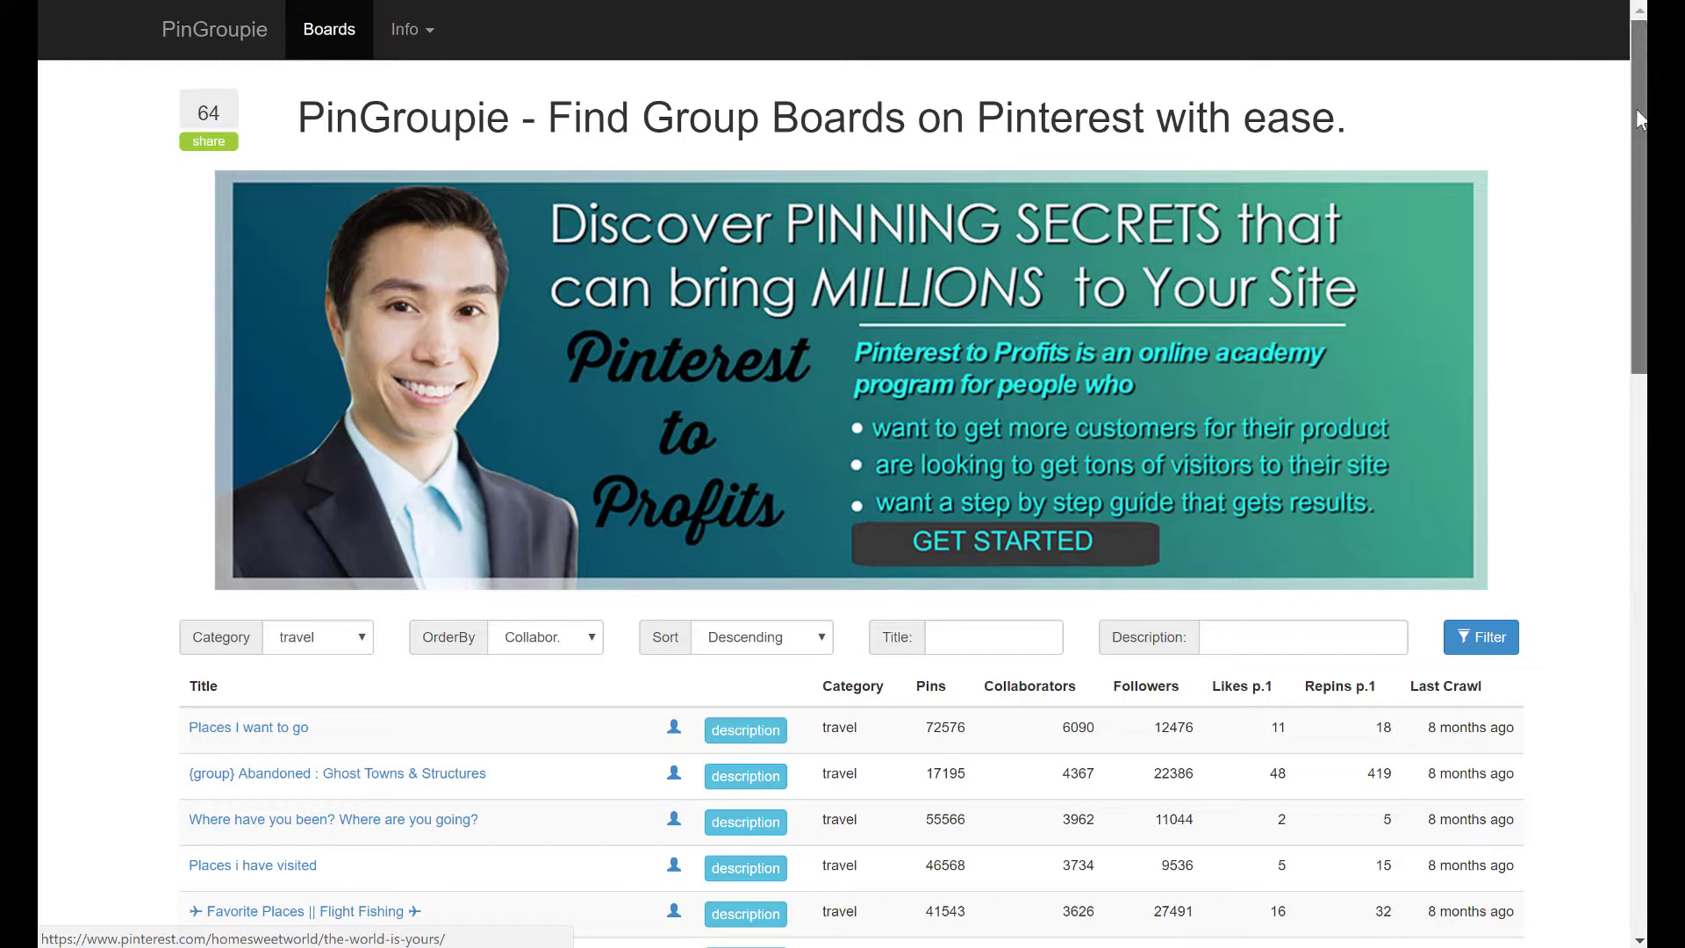
{"action": "left_click_drag", "start_coordinate": [1635, 109], "coordinate": [1635, 240]}
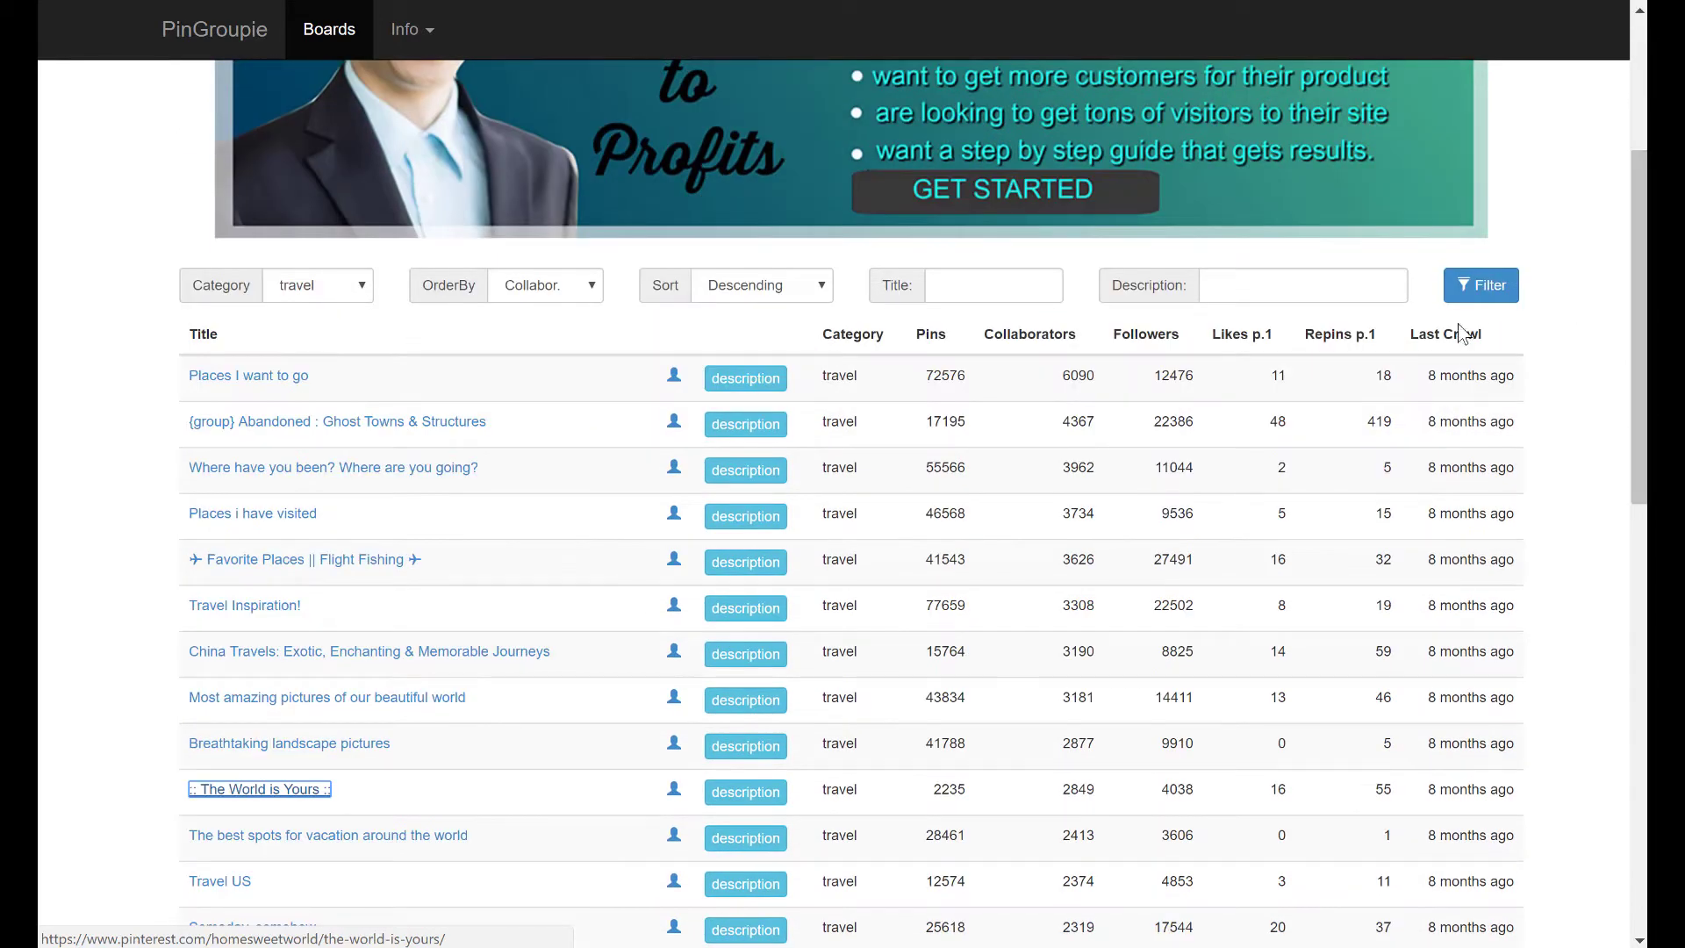
{"action": "left_click", "coordinate": [1427, 386]}
{"action": "left_click_drag", "start_coordinate": [1427, 386], "coordinate": [1511, 500]}
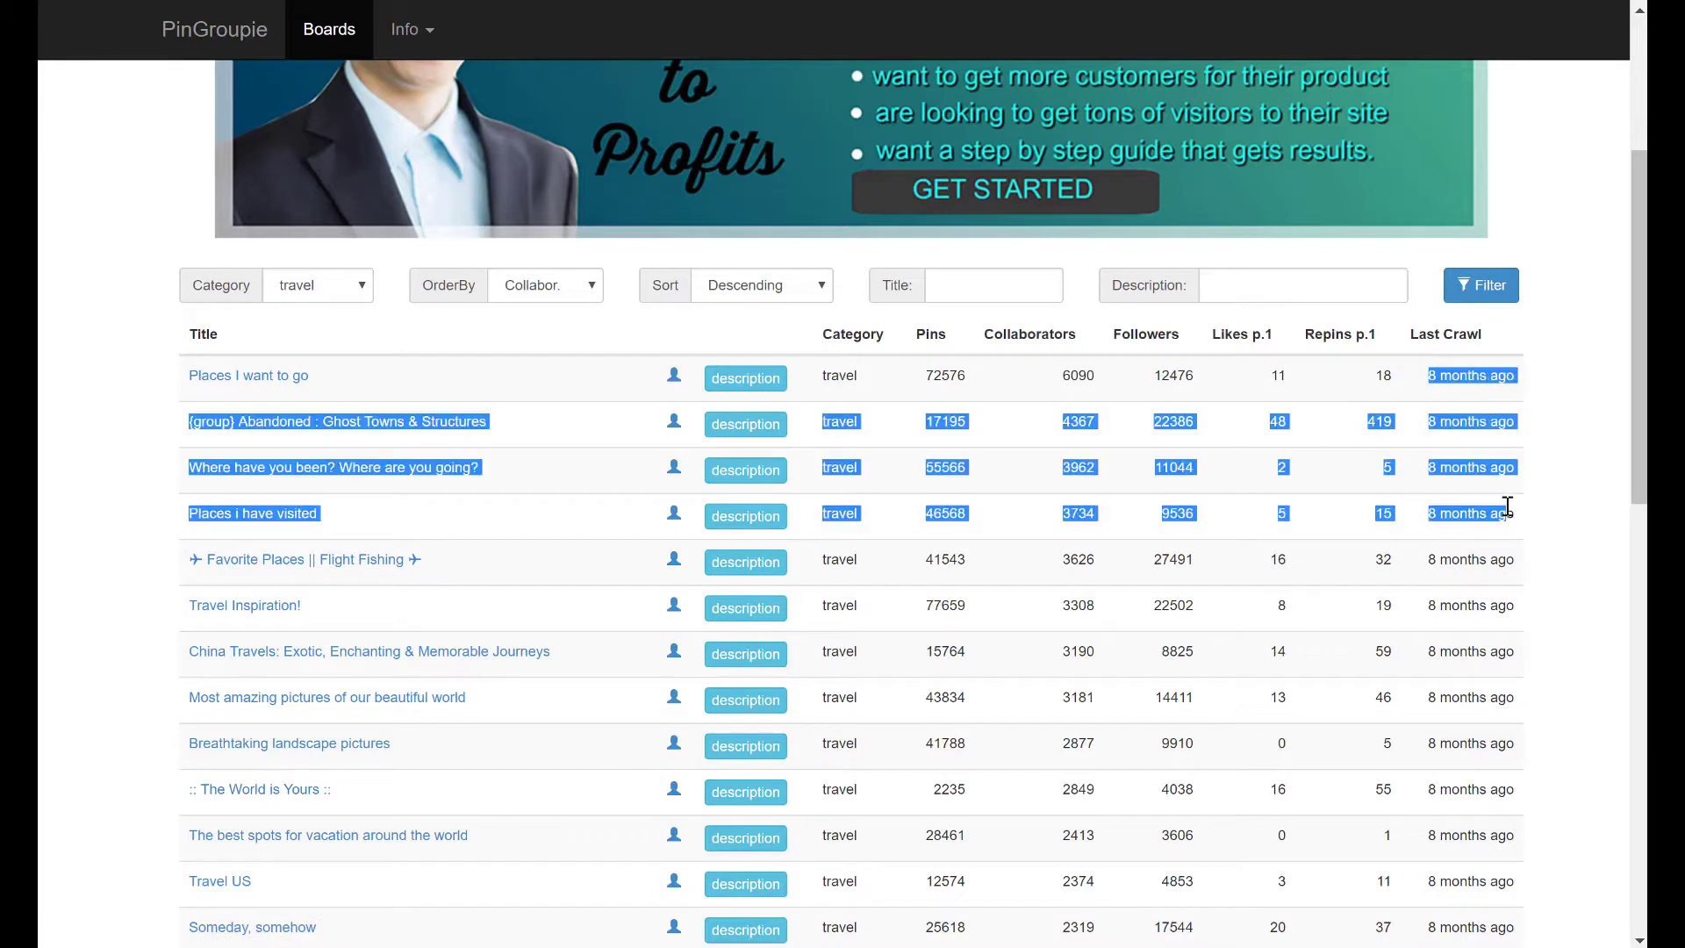
{"action": "left_click", "coordinate": [1504, 507]}
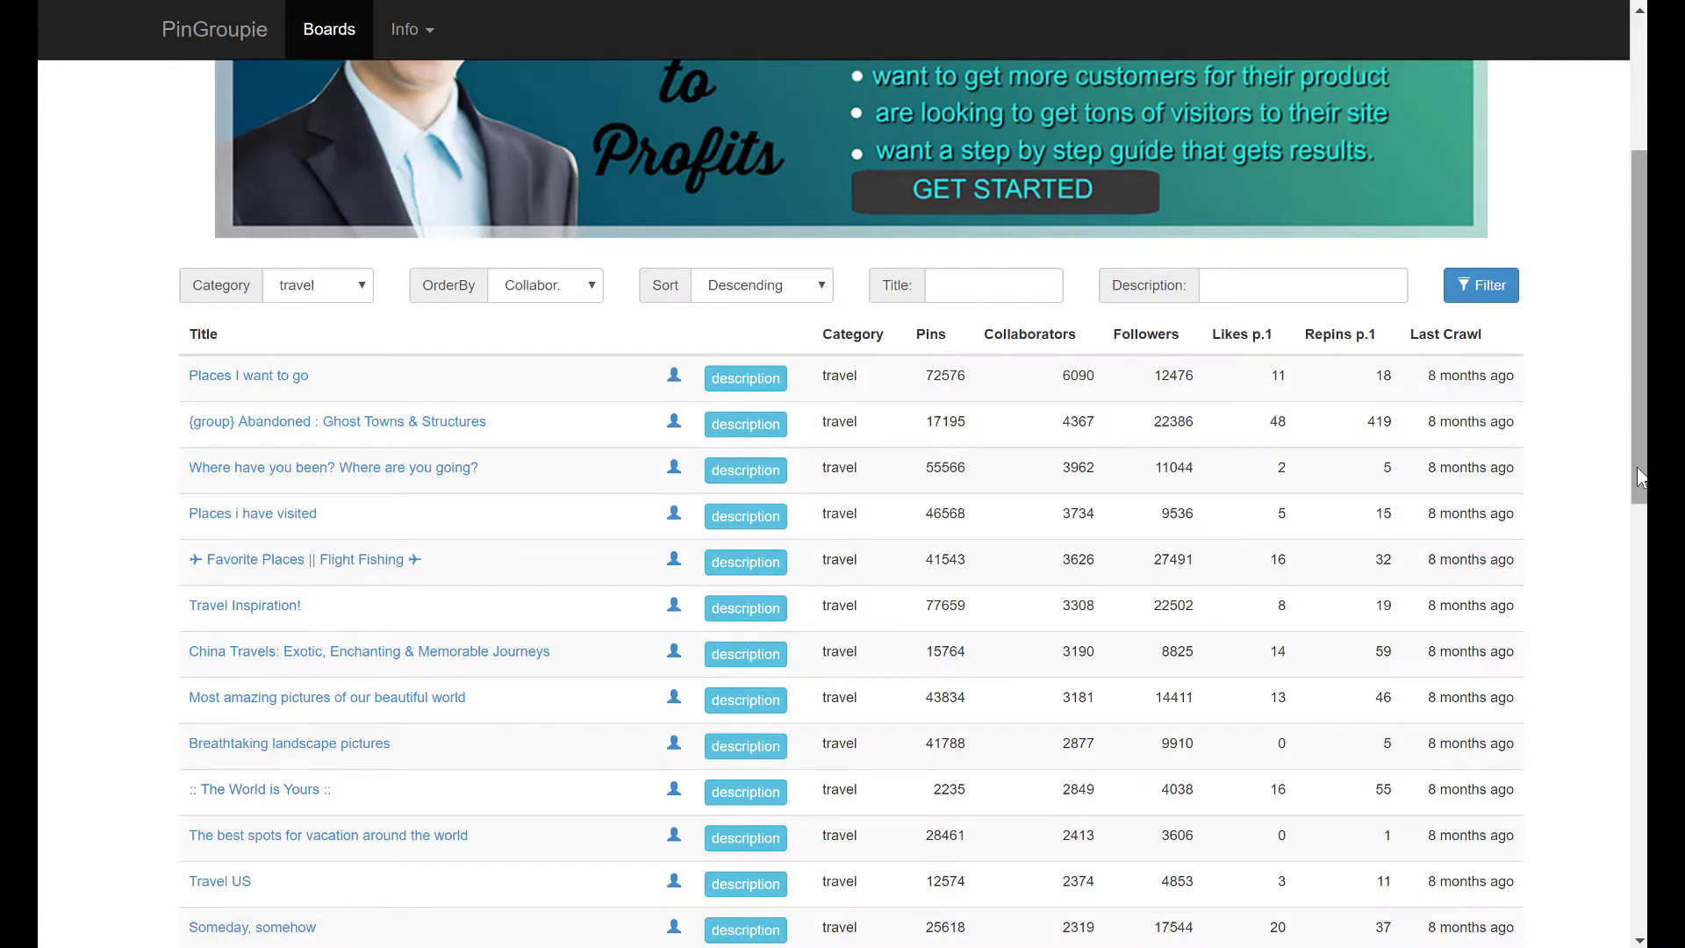
{"action": "scroll", "coordinate": [1635, 444], "scroll_direction": "down", "scroll_amount": 3}
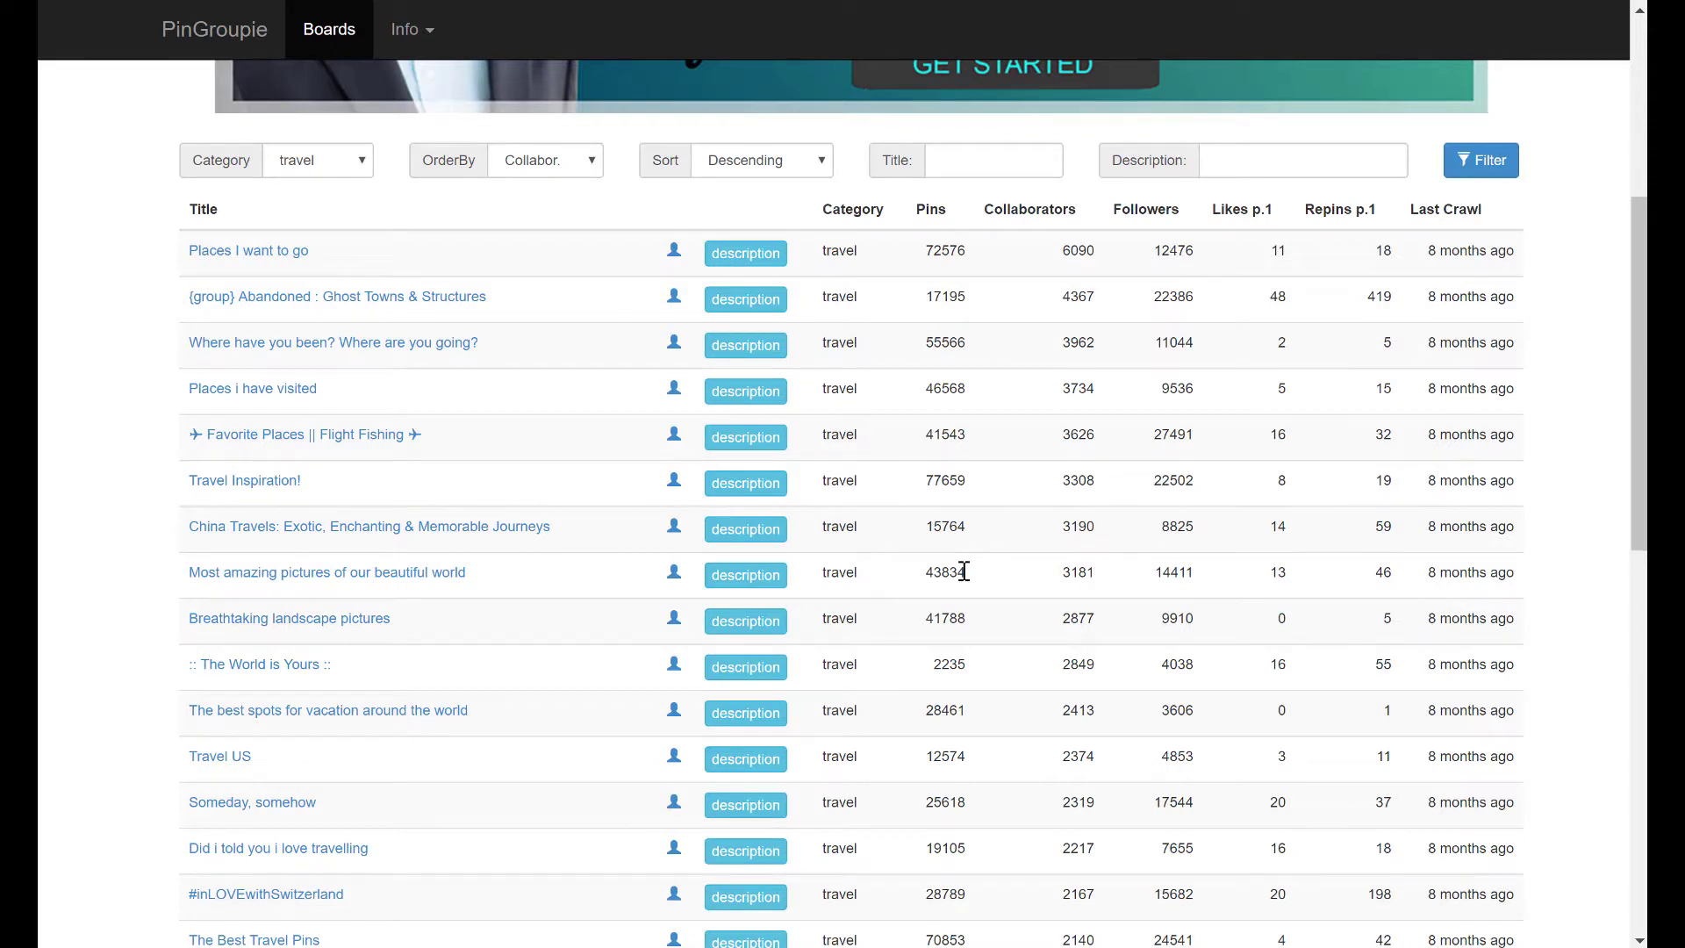
{"action": "mouse_move", "coordinate": [755, 488]}
{"action": "scroll", "coordinate": [117, 400], "scroll_direction": "up", "scroll_amount": 4}
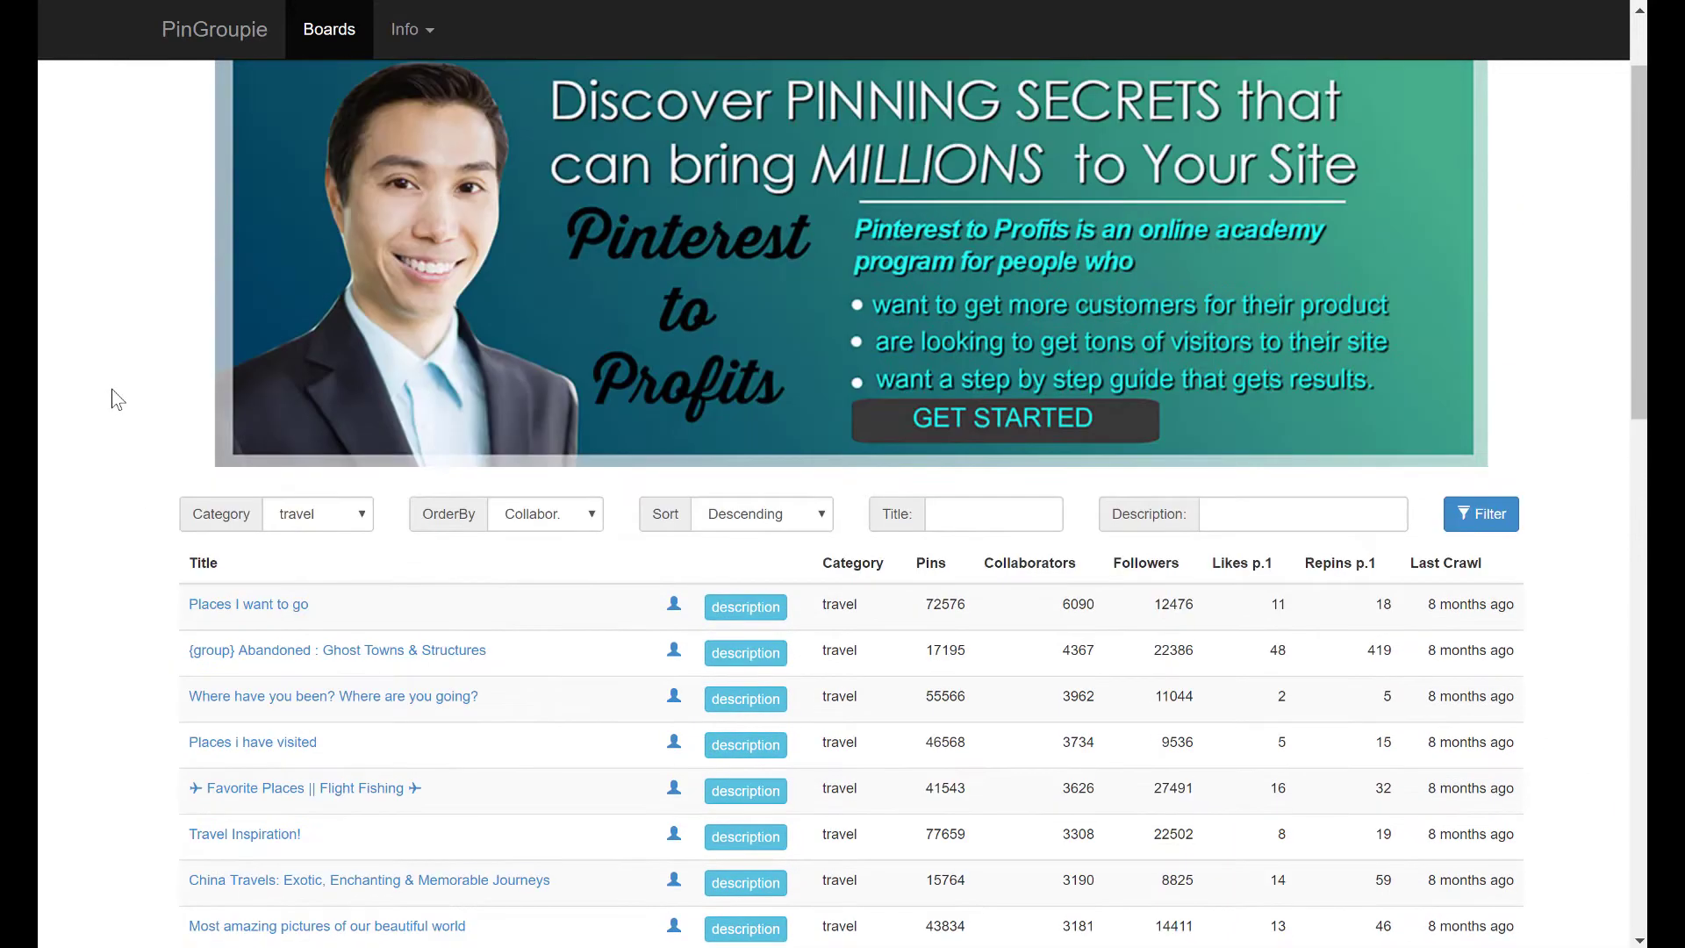
{"action": "scroll", "coordinate": [114, 397], "scroll_direction": "up", "scroll_amount": 2}
{"action": "scroll", "coordinate": [109, 474], "scroll_direction": "down", "scroll_amount": 4}
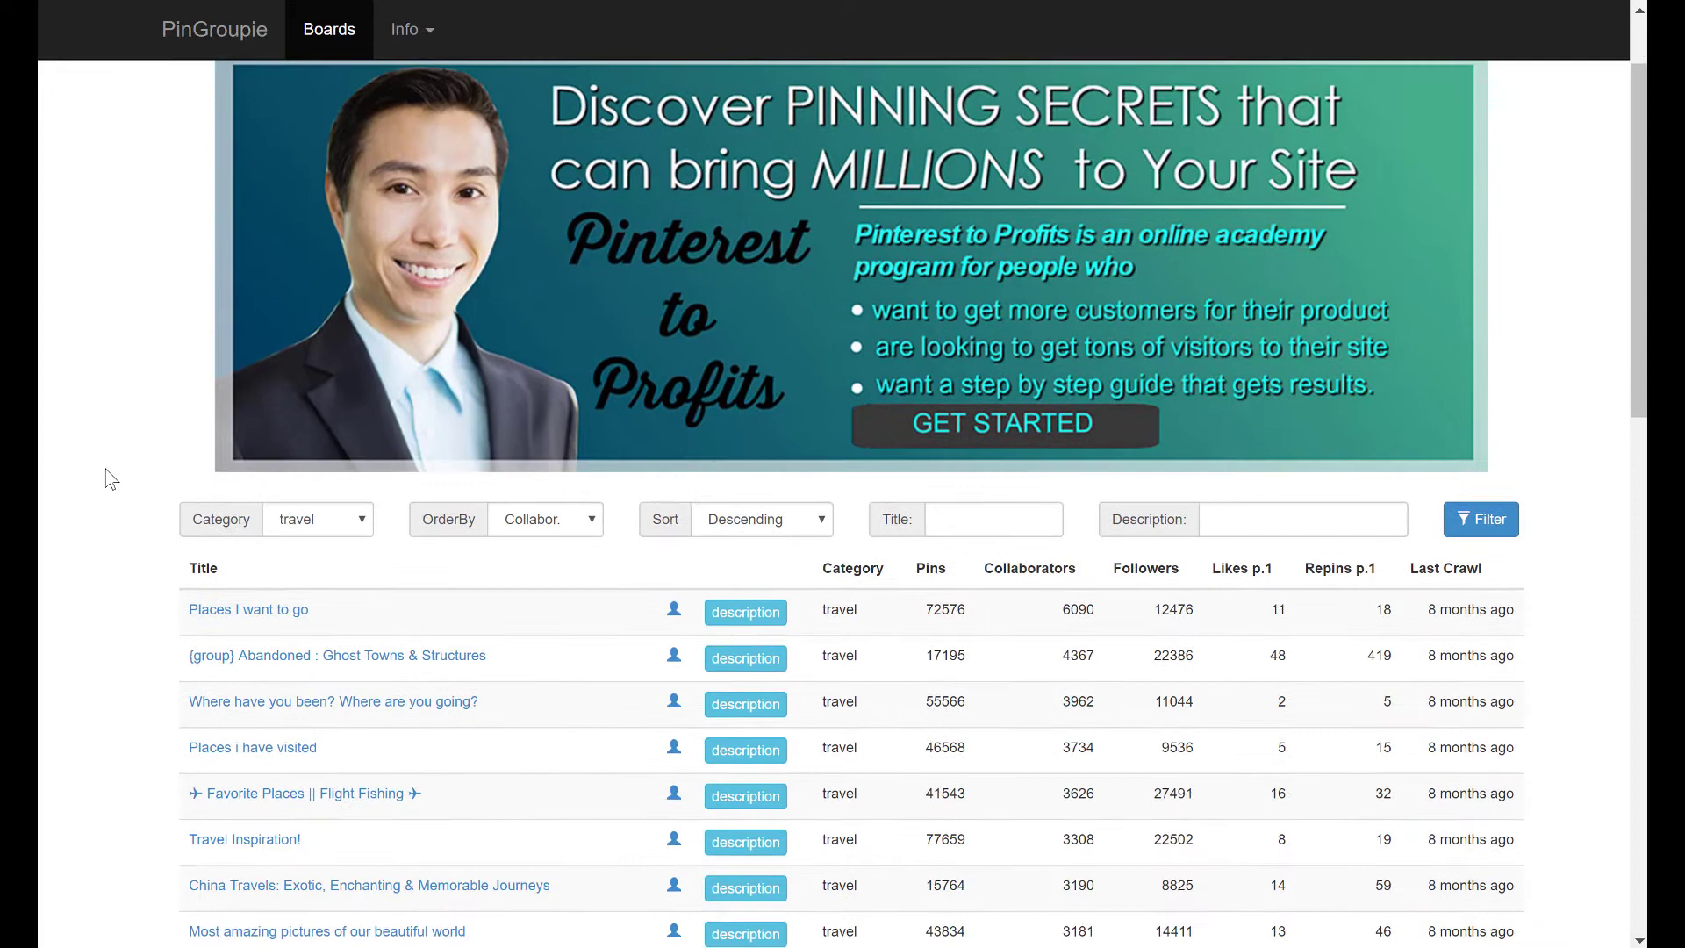
{"action": "scroll", "coordinate": [136, 450], "scroll_direction": "down", "scroll_amount": 1}
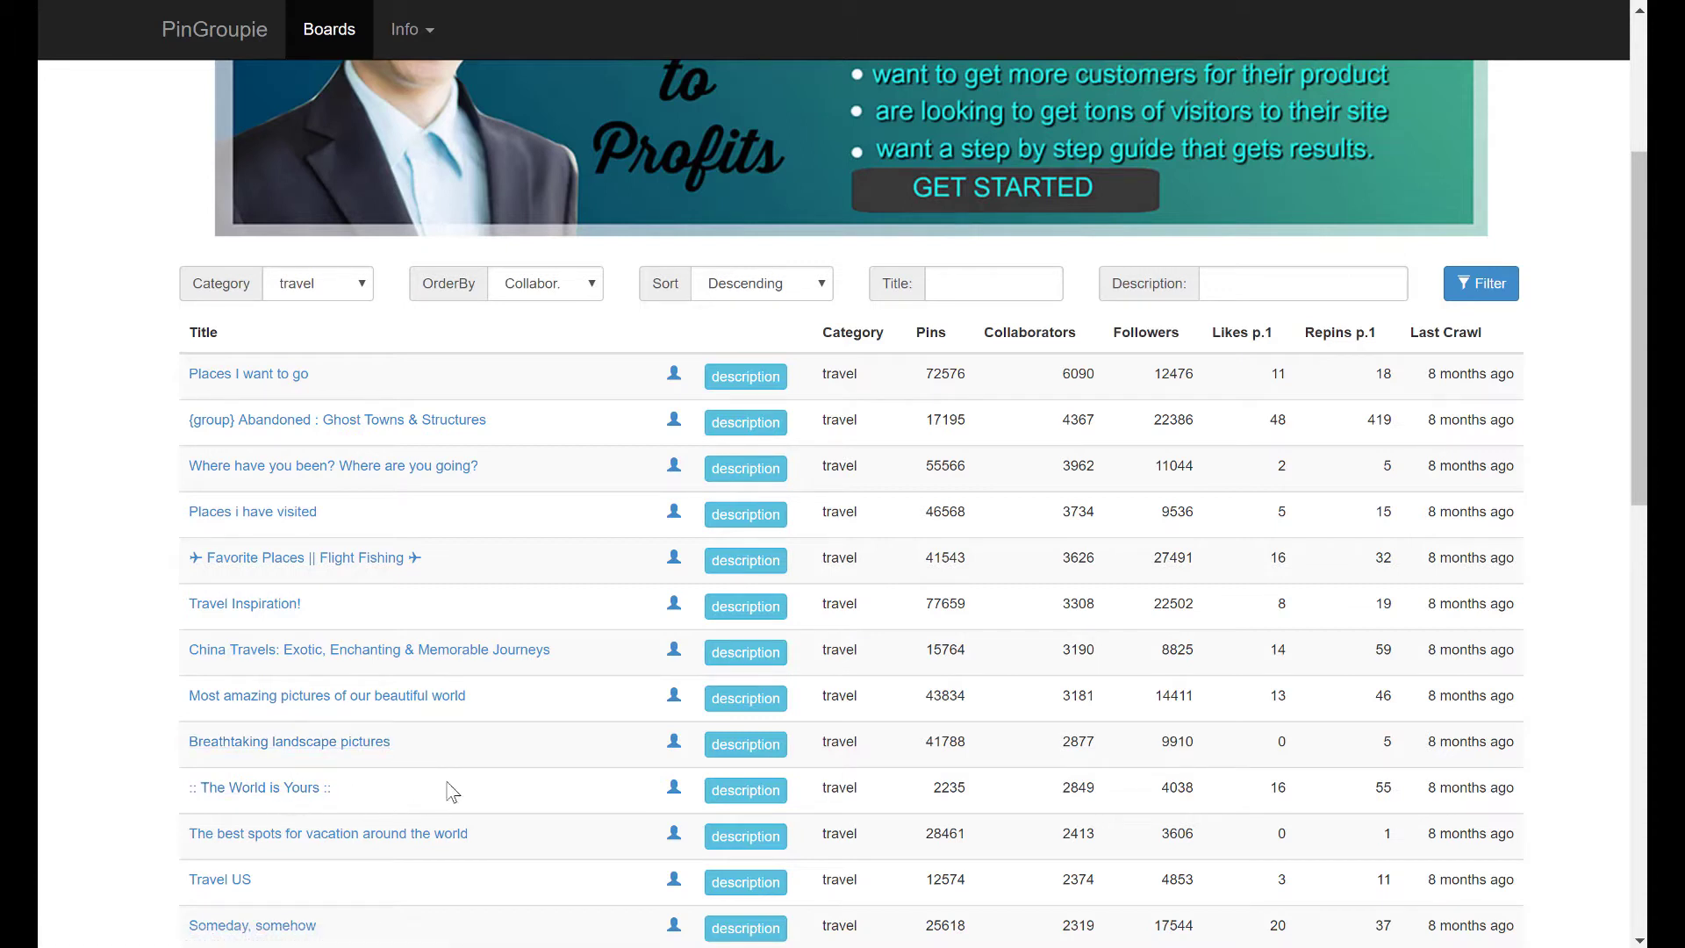
Step: Open ':: The World is Yours ::' from PinGroupie in a new tab and browse its pins
{"action": "right_click", "coordinate": [297, 789]}
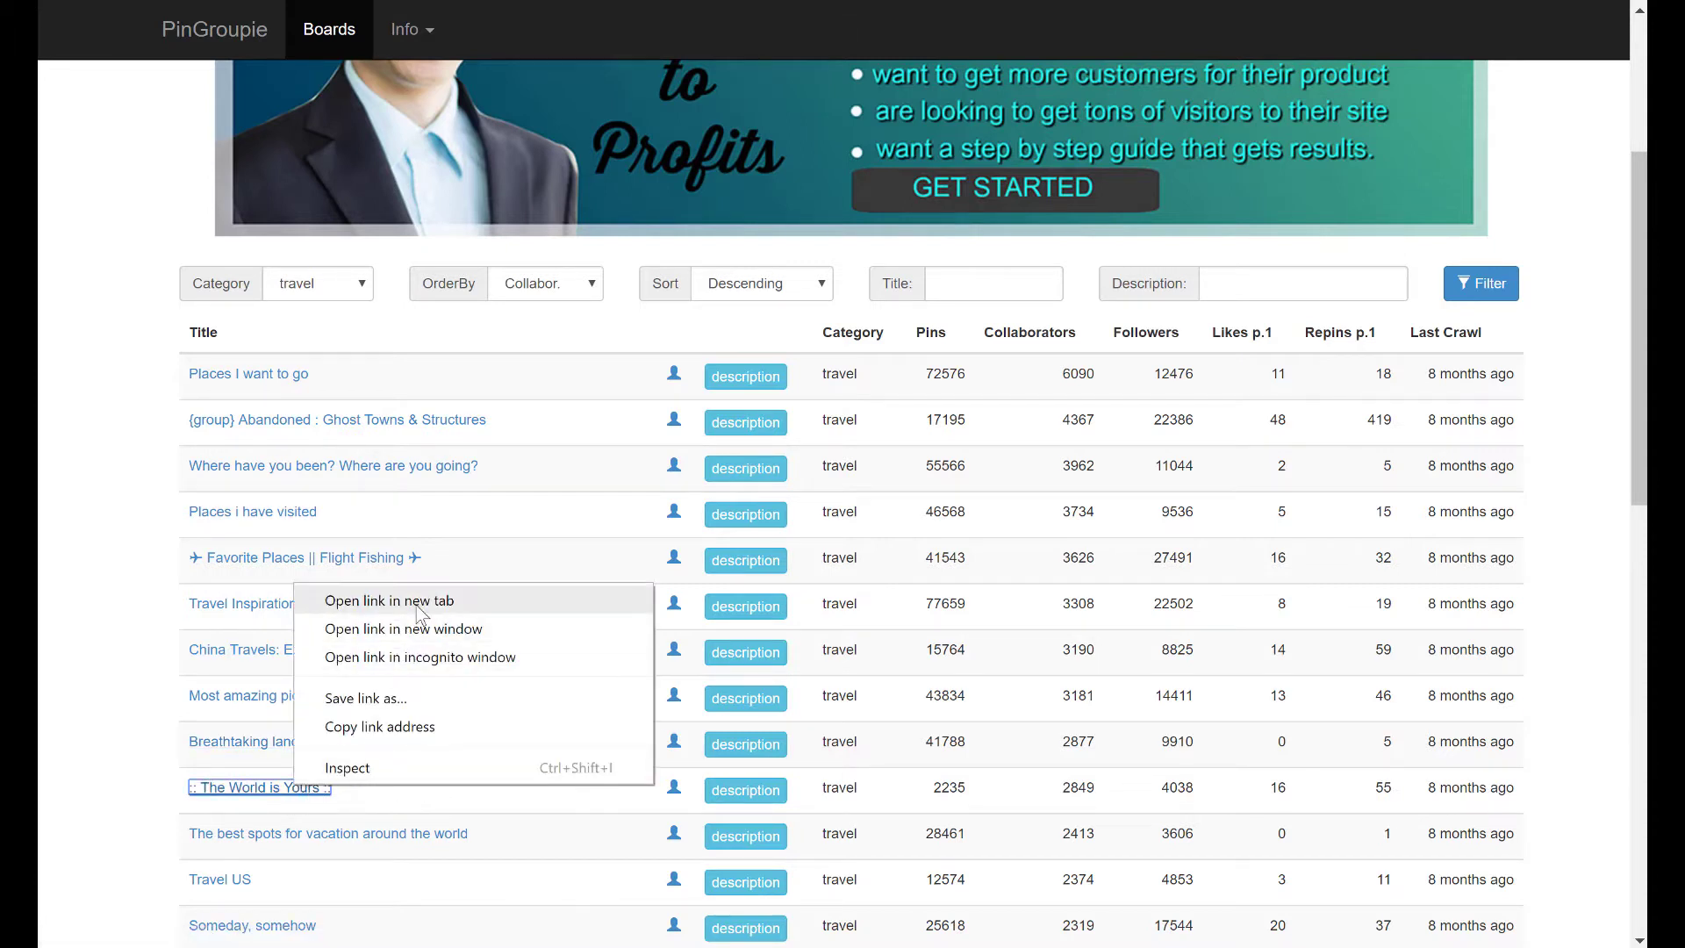
{"action": "left_click", "coordinate": [515, 598]}
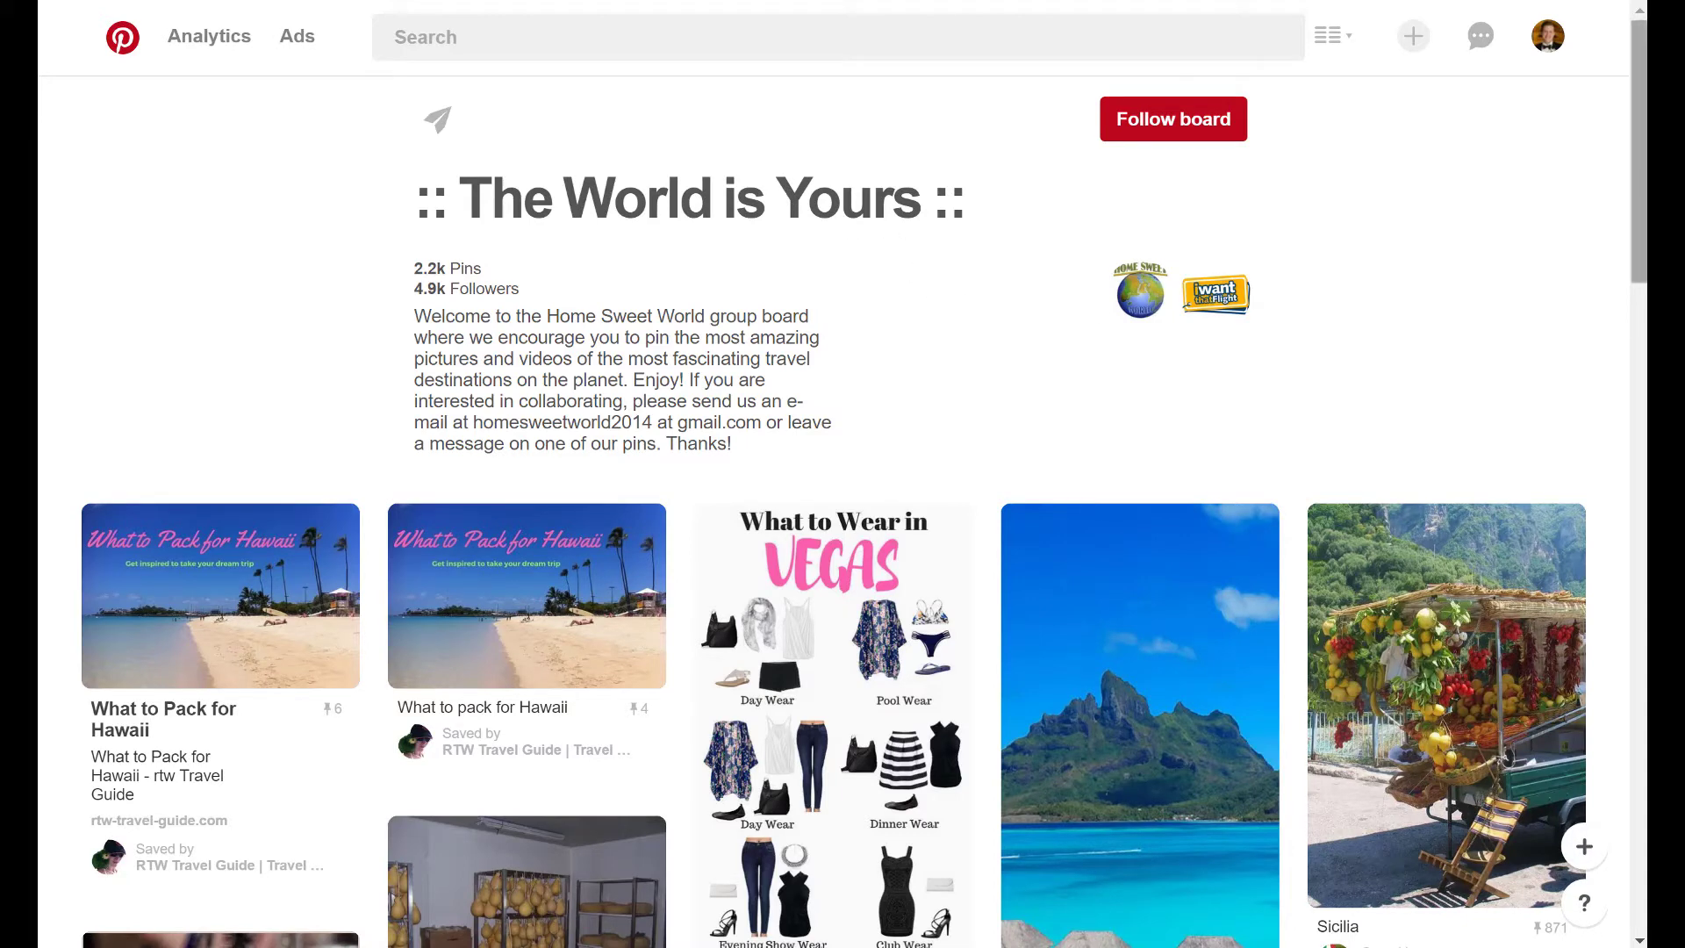
{"action": "scroll", "coordinate": [1645, 188], "scroll_direction": "down", "scroll_amount": 2}
{"action": "scroll", "coordinate": [1645, 189], "scroll_direction": "down", "scroll_amount": 2}
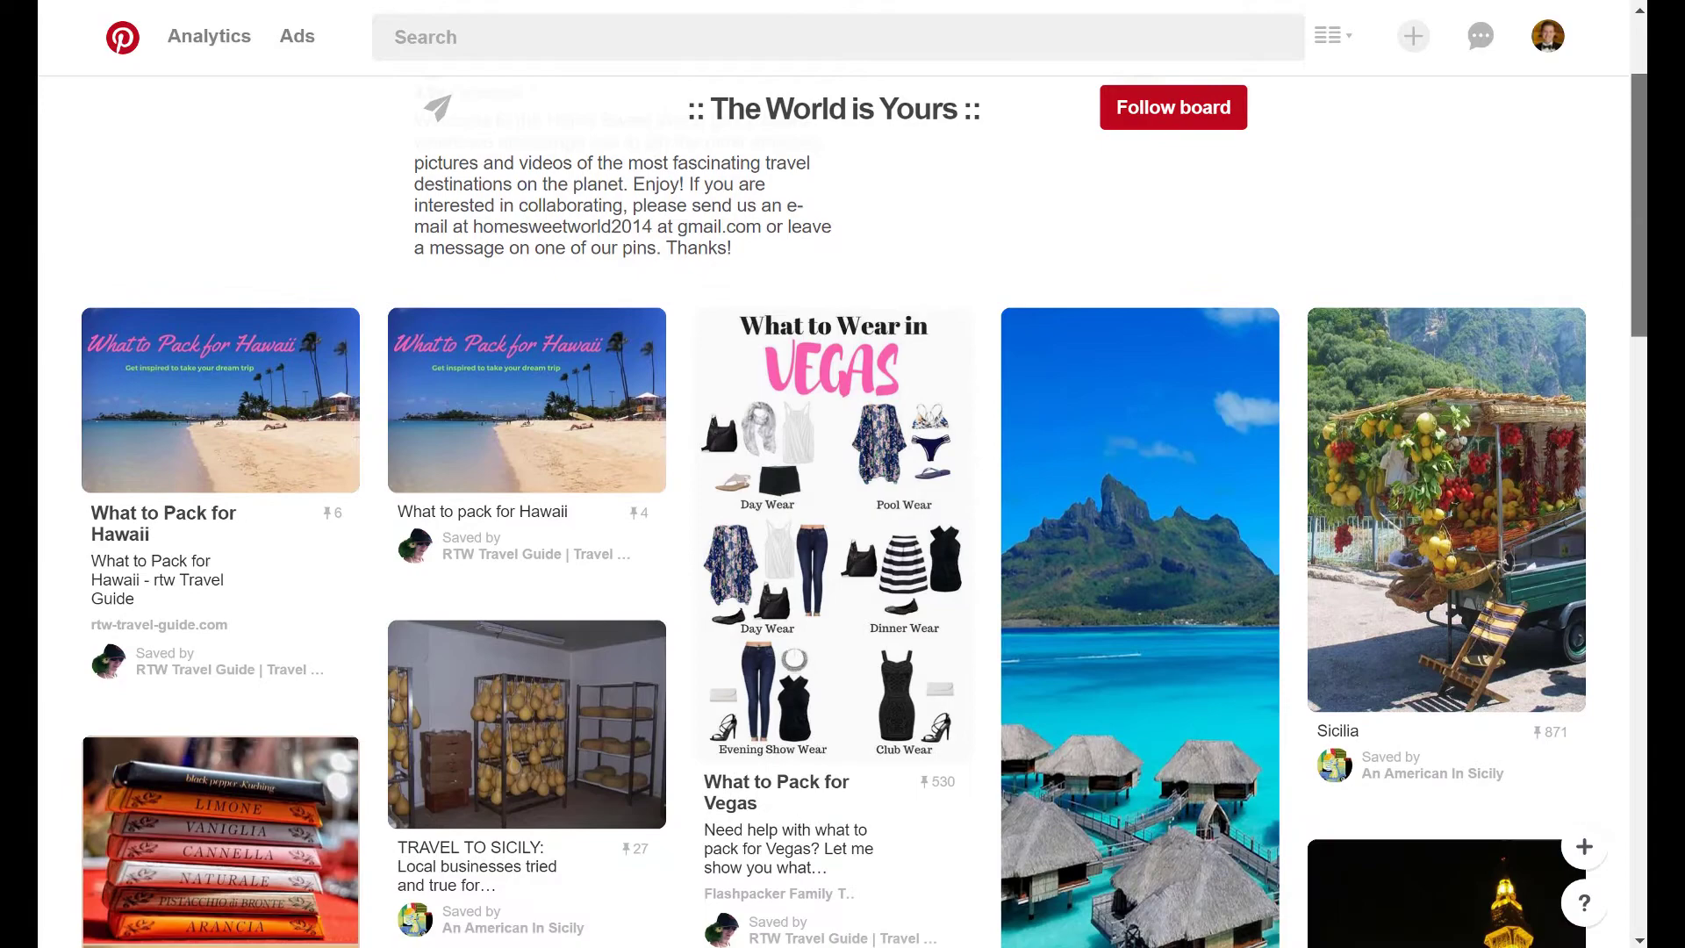
{"action": "scroll", "coordinate": [398, 134], "scroll_direction": "down", "scroll_amount": 9}
{"action": "scroll", "coordinate": [398, 133], "scroll_direction": "up", "scroll_amount": 6}
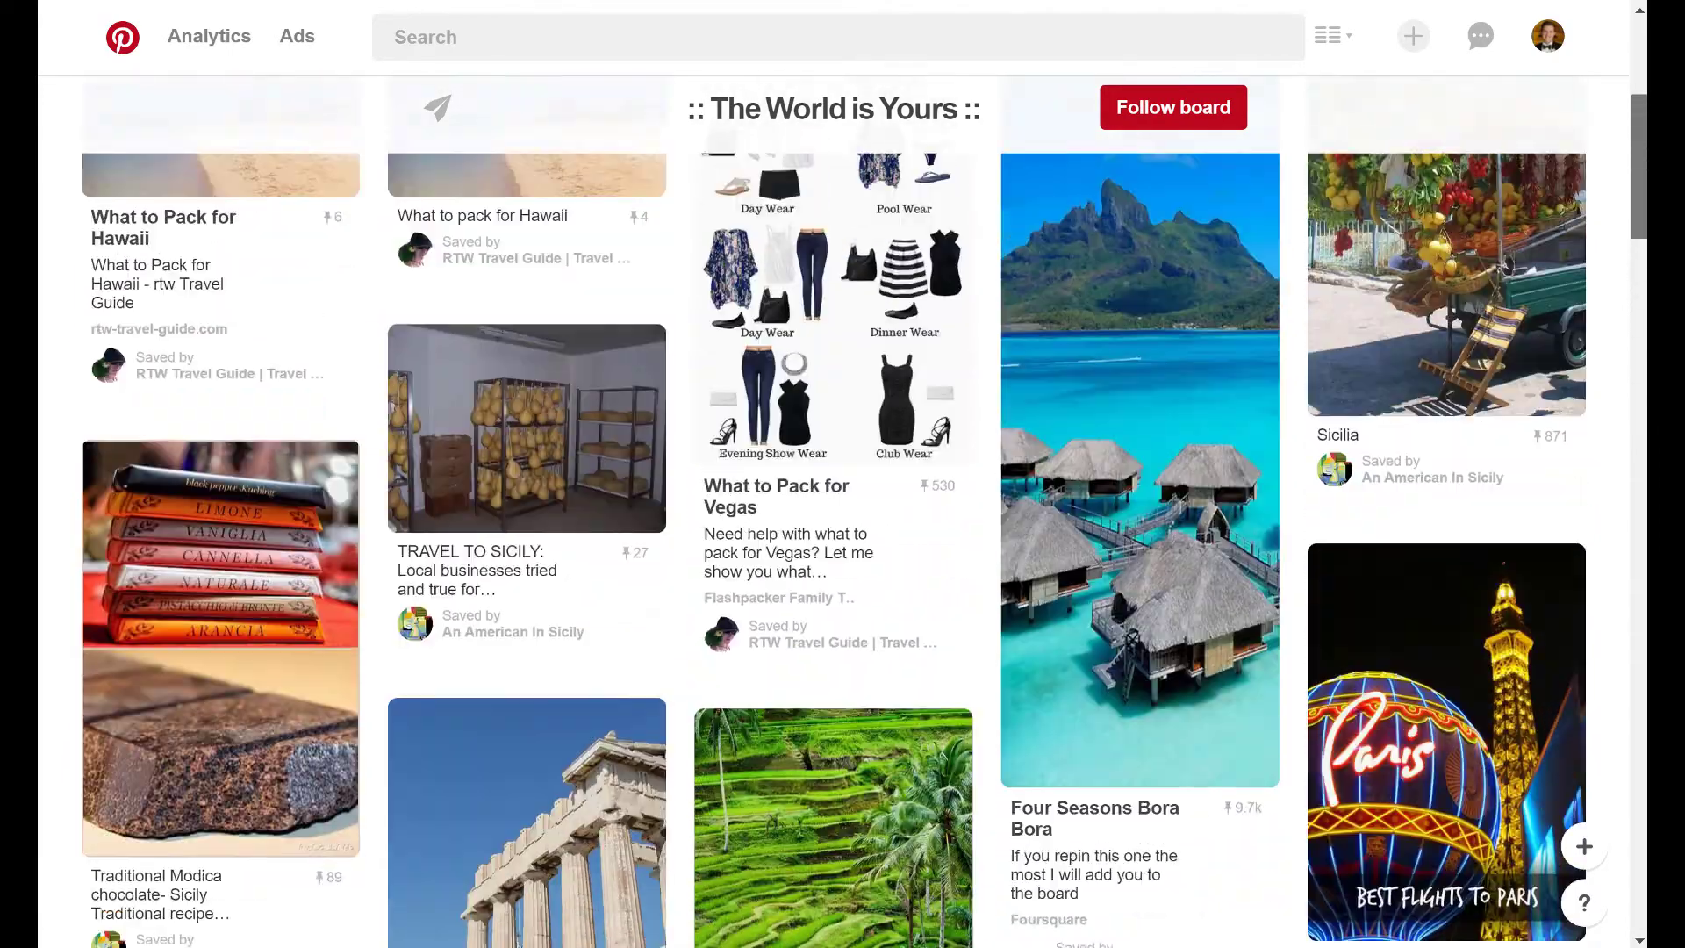
{"action": "scroll", "coordinate": [834, 517], "scroll_direction": "up", "scroll_amount": 5}
{"action": "scroll", "coordinate": [834, 517], "scroll_direction": "down", "scroll_amount": 2}
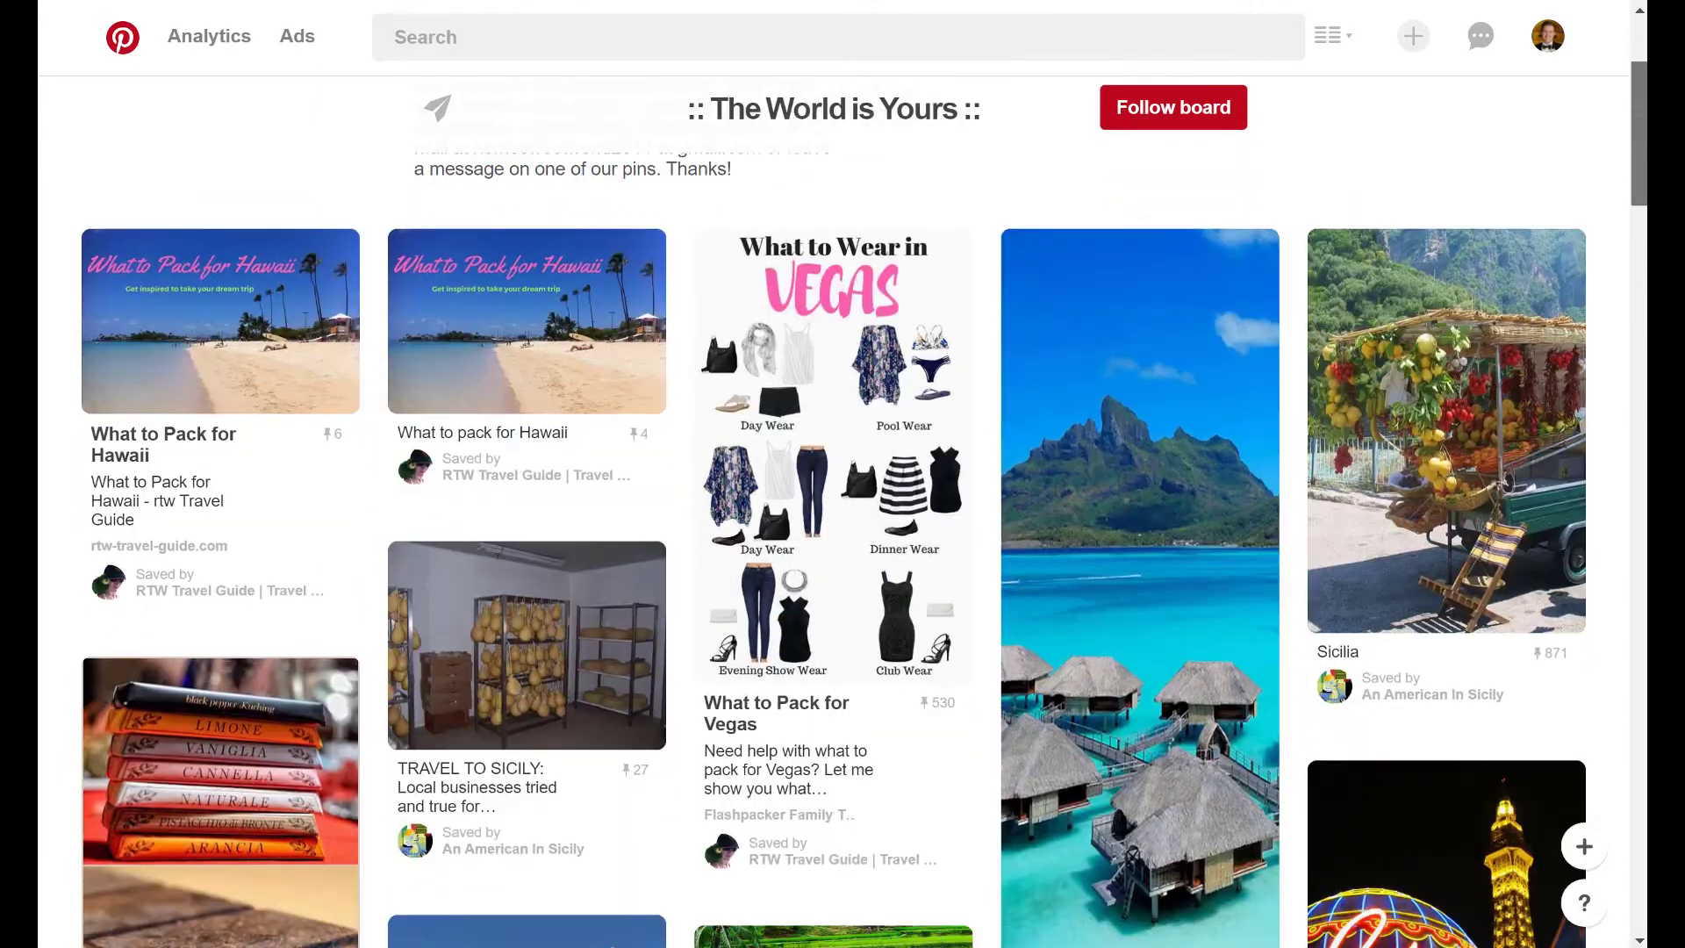
{"action": "scroll", "coordinate": [834, 517], "scroll_direction": "down", "scroll_amount": 2}
{"action": "scroll", "coordinate": [630, 487], "scroll_direction": "down", "scroll_amount": 2}
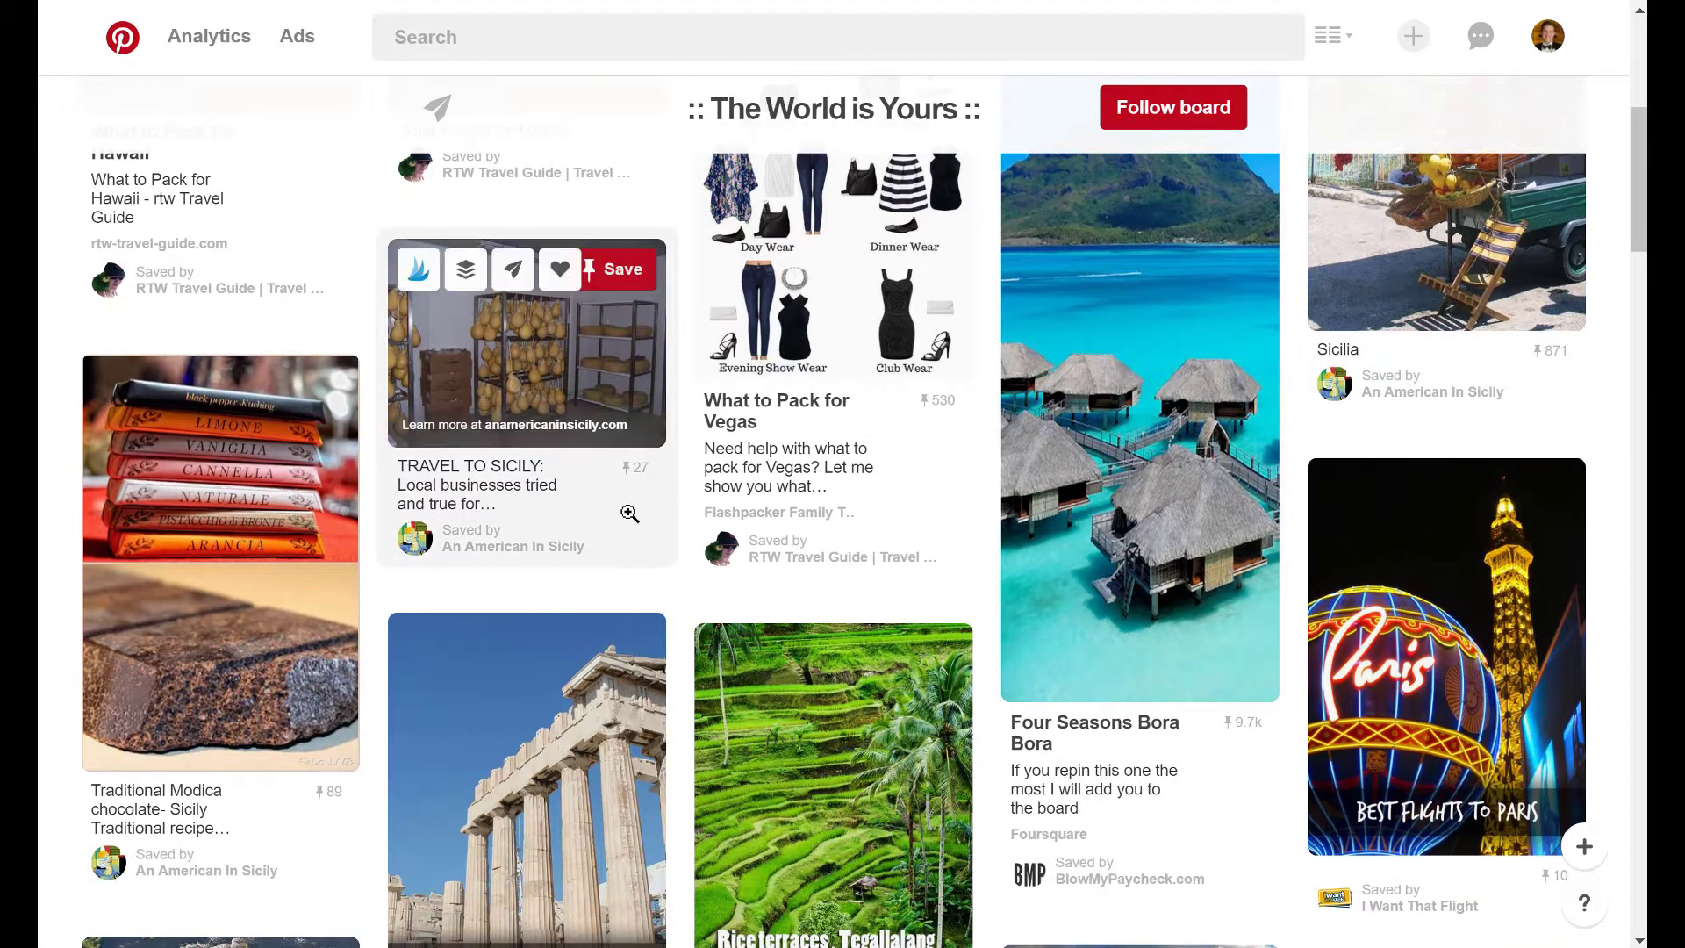
{"action": "scroll", "coordinate": [326, 789], "scroll_direction": "up", "scroll_amount": 1}
{"action": "scroll", "coordinate": [326, 789], "scroll_direction": "up", "scroll_amount": 2}
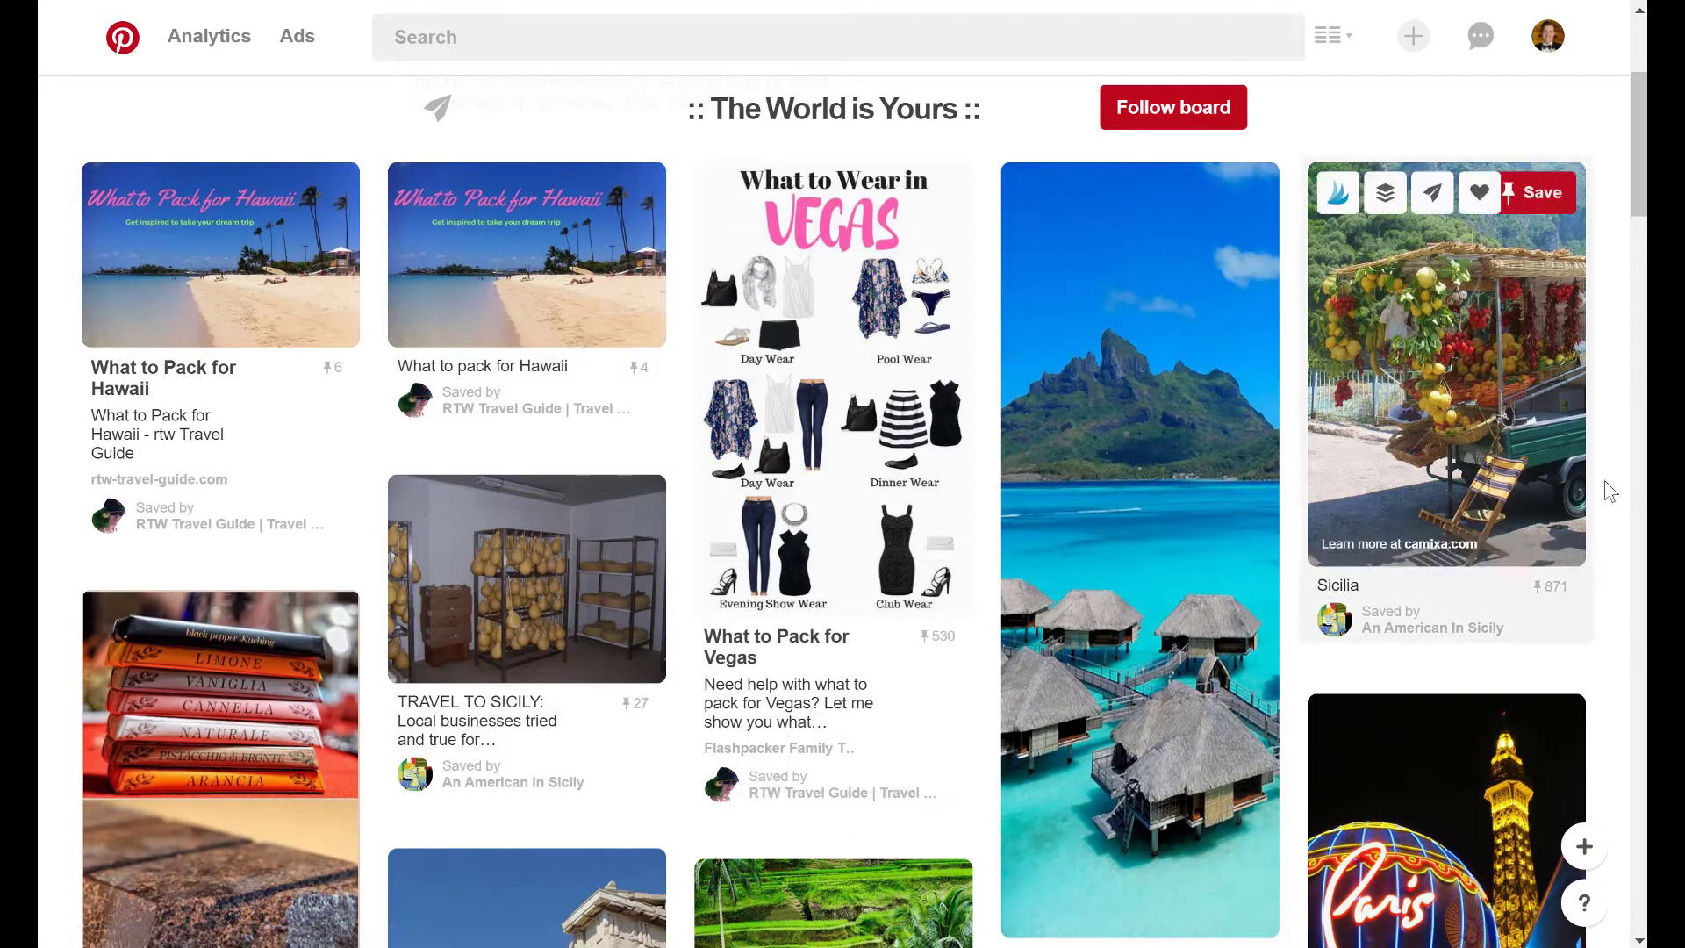
Step: Return to the board's header and read the collaboration request in its description
{"action": "left_click_drag", "start_coordinate": [1640, 200], "coordinate": [1631, 347]}
{"action": "scroll", "coordinate": [1264, 330], "scroll_direction": "up", "scroll_amount": 5}
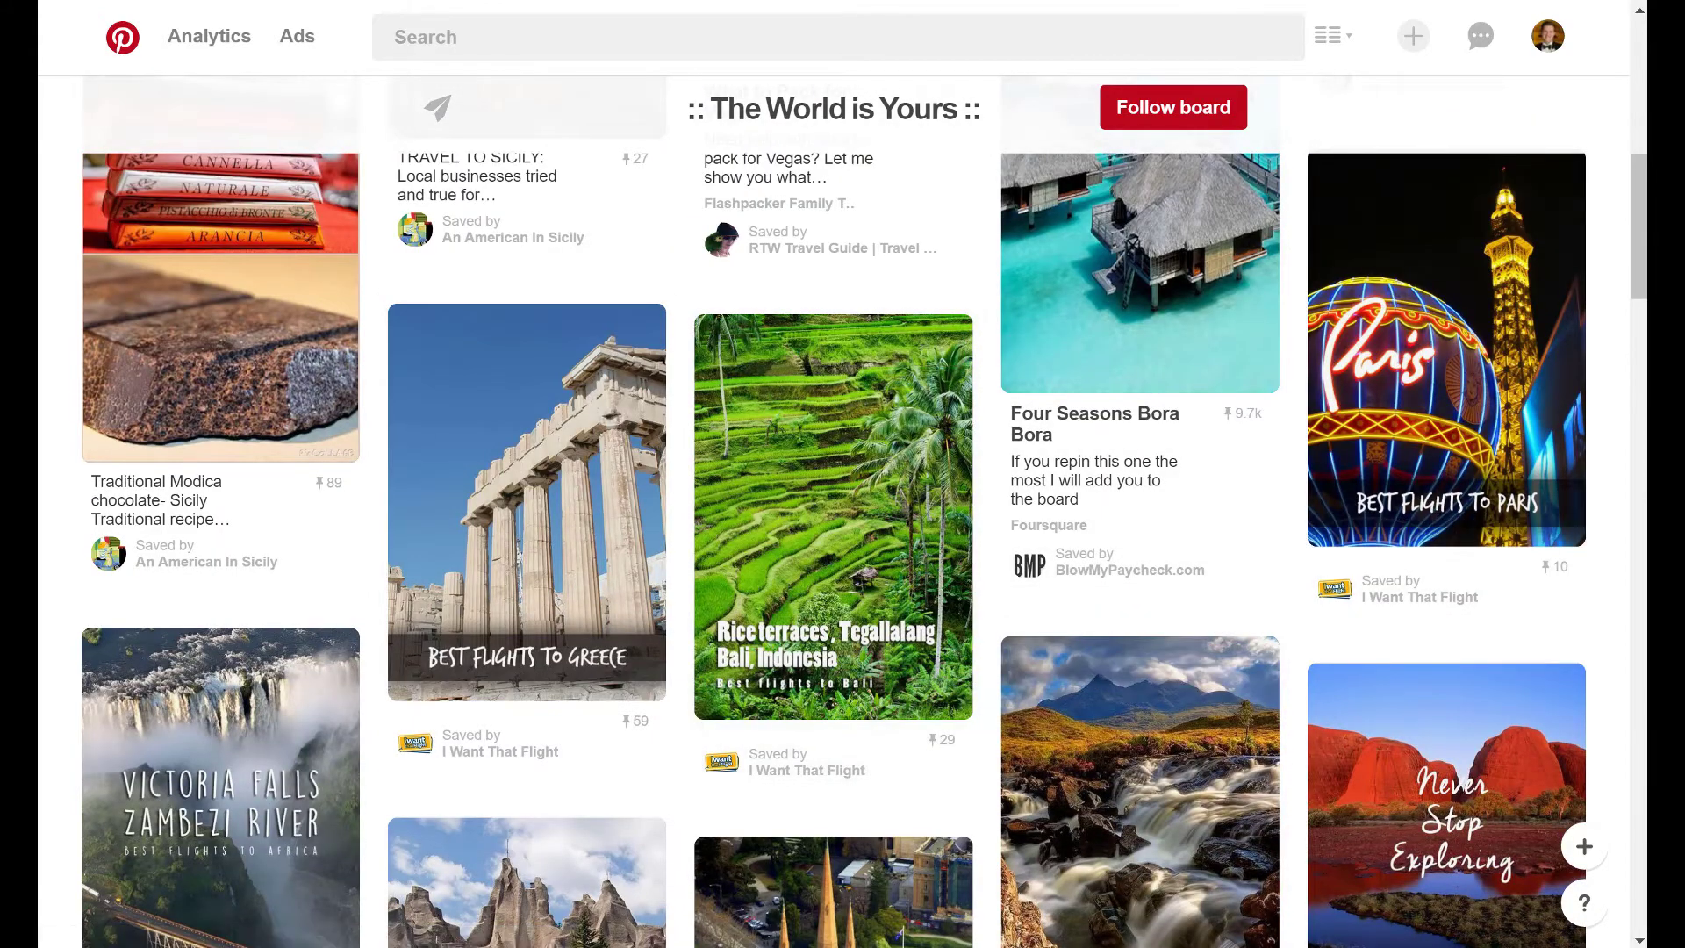
{"action": "left_click_drag", "start_coordinate": [1639, 226], "coordinate": [1639, 88]}
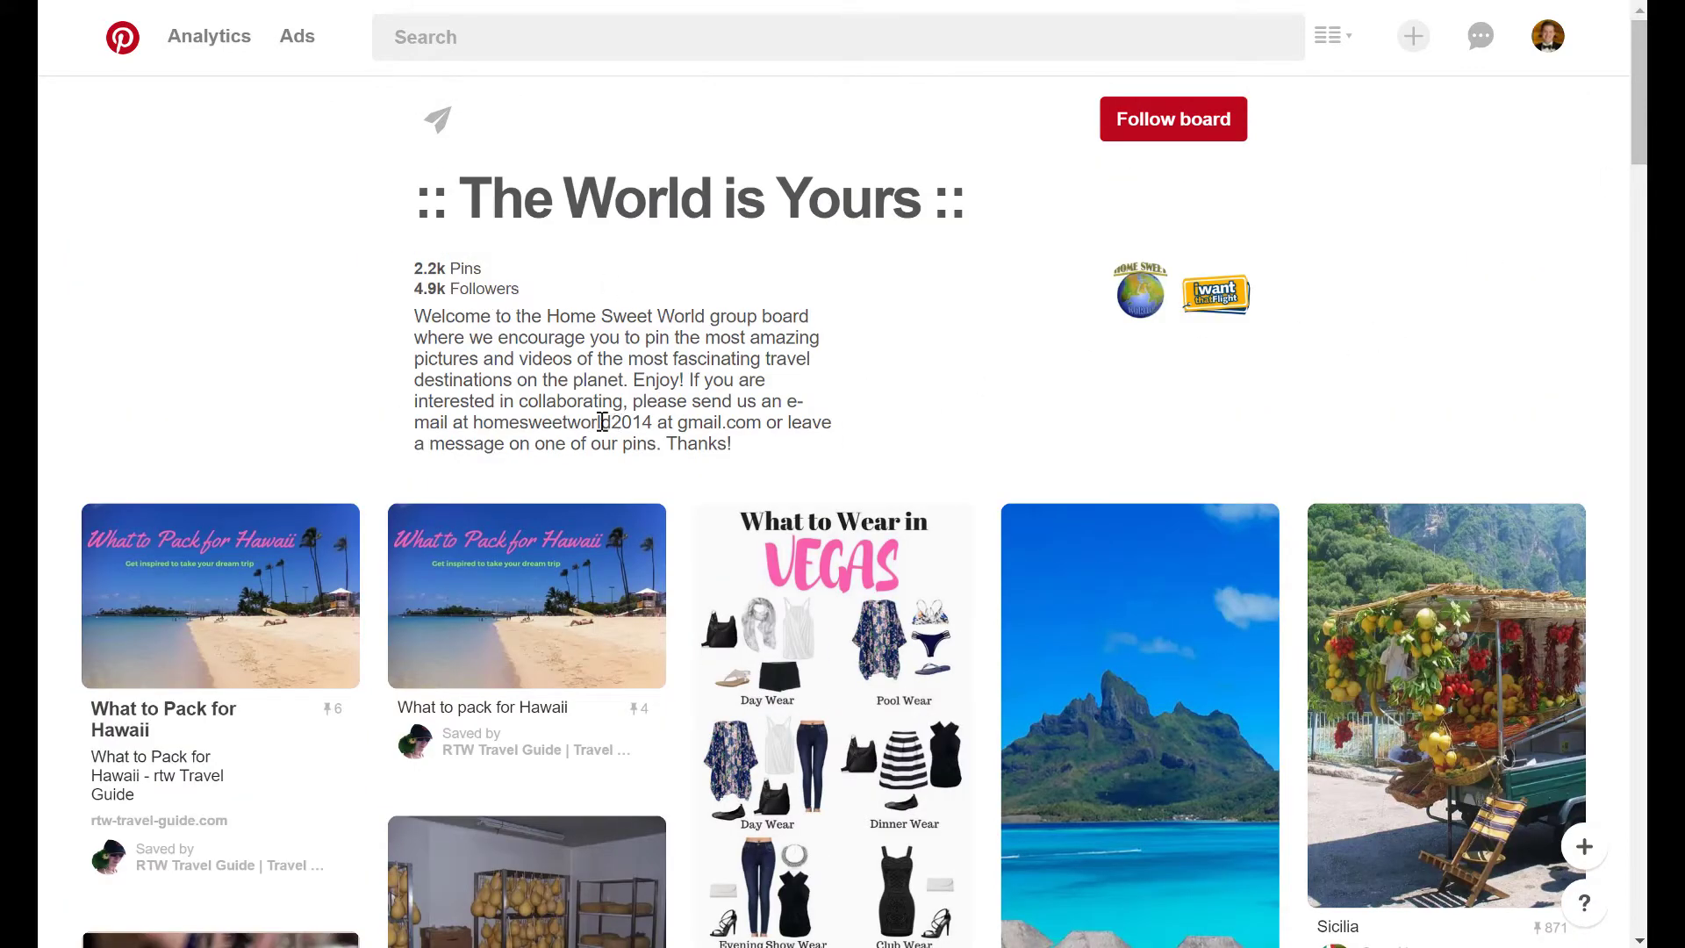
{"action": "left_click_drag", "start_coordinate": [628, 379], "coordinate": [740, 443]}
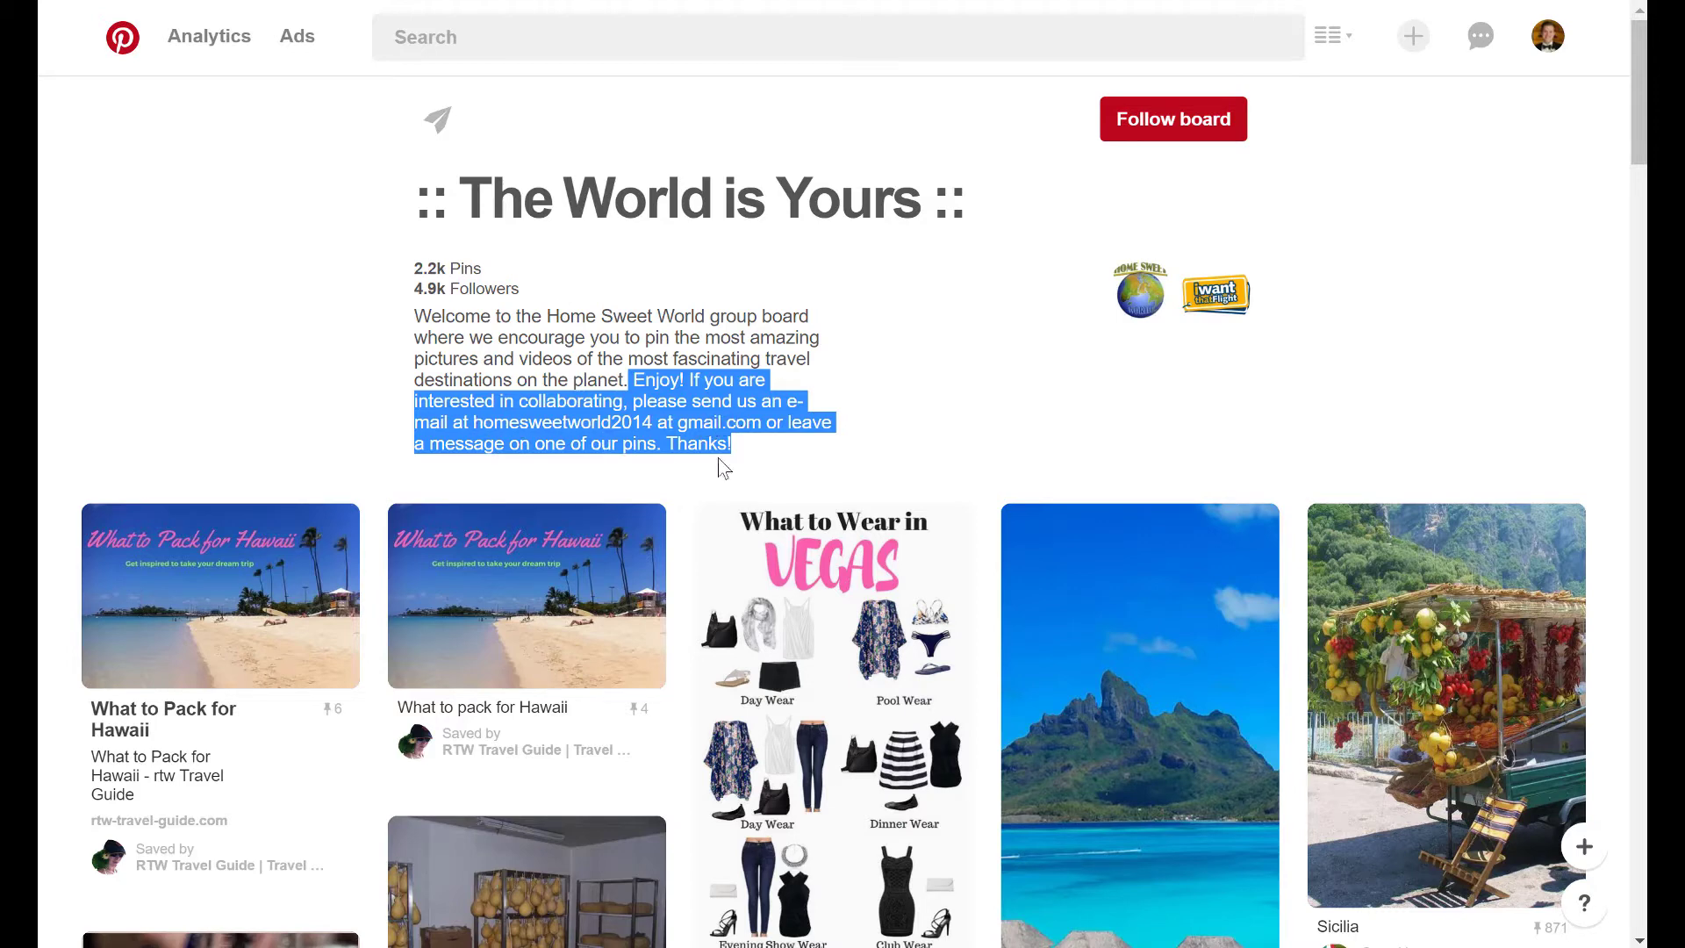
{"action": "left_click", "coordinate": [819, 364]}
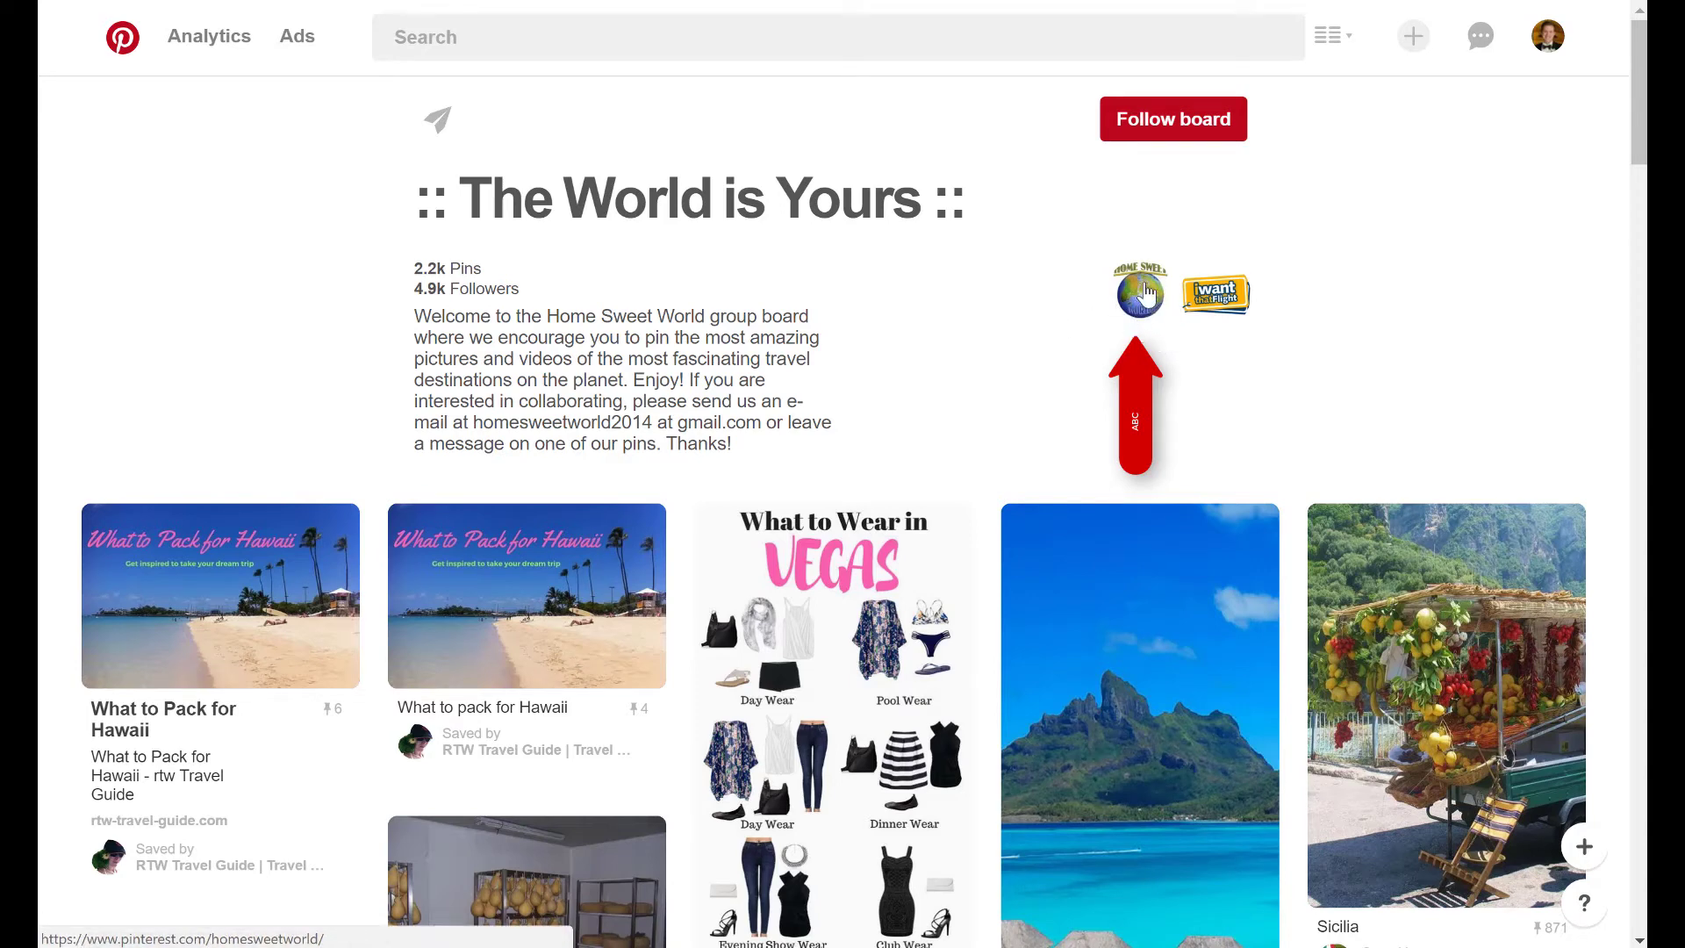
Step: Open the owner's Home Sweet World profile, read its bio, and scroll down its boards
{"action": "left_click", "coordinate": [1144, 297]}
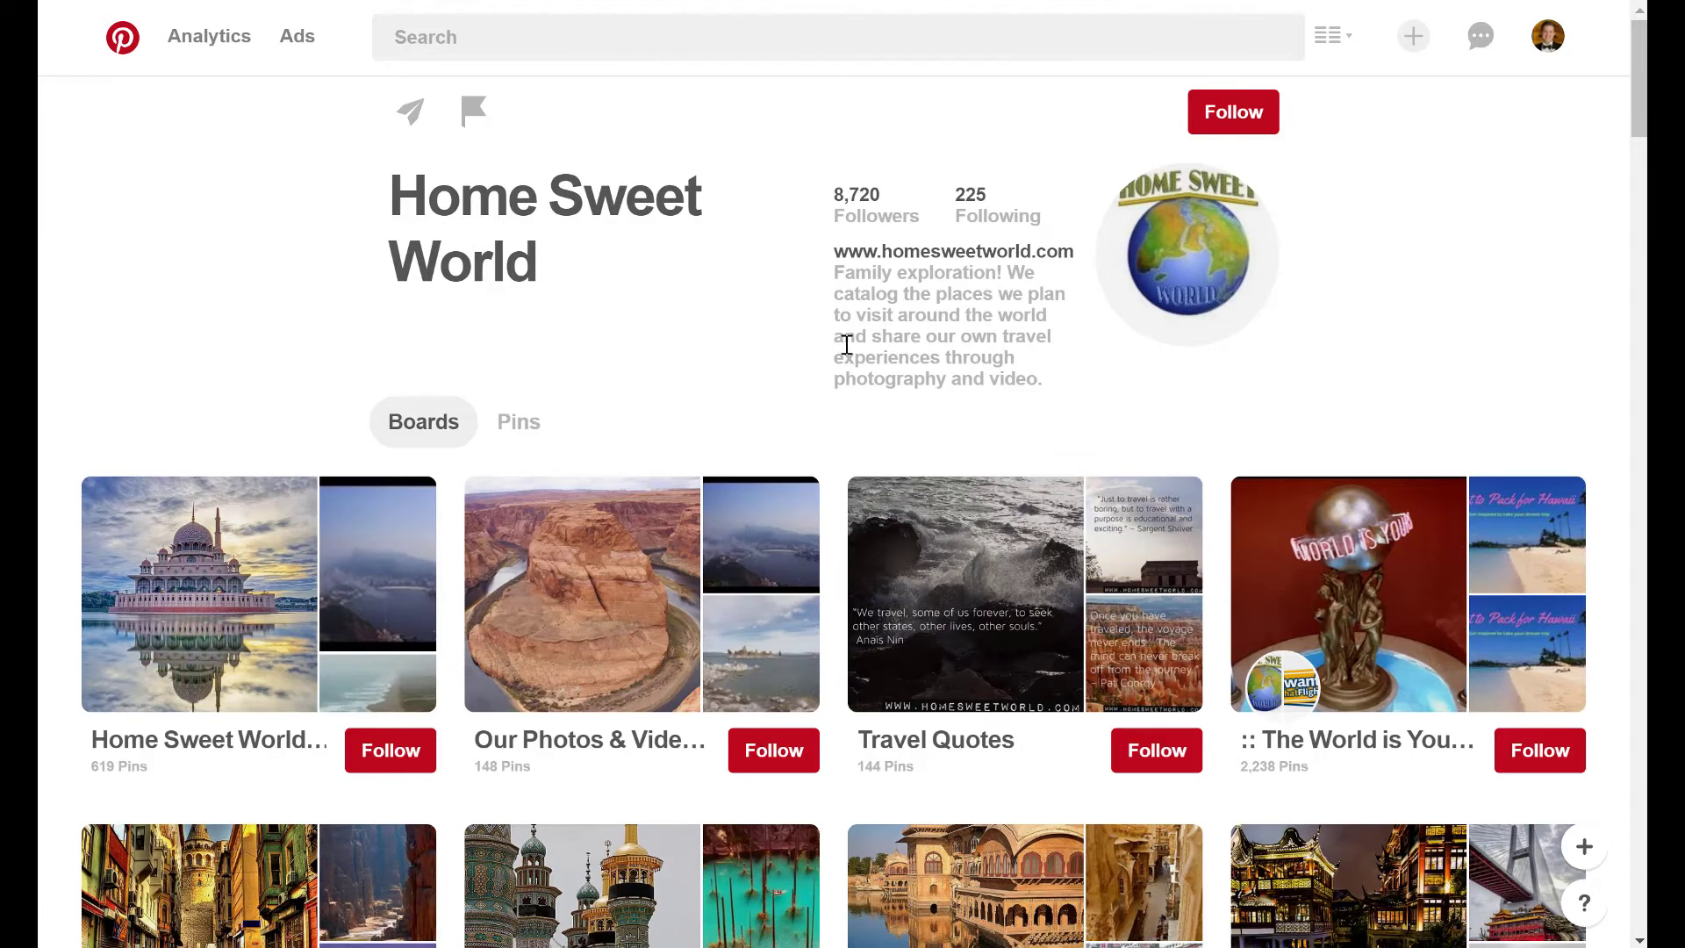
{"action": "left_click_drag", "start_coordinate": [1053, 386], "coordinate": [849, 329]}
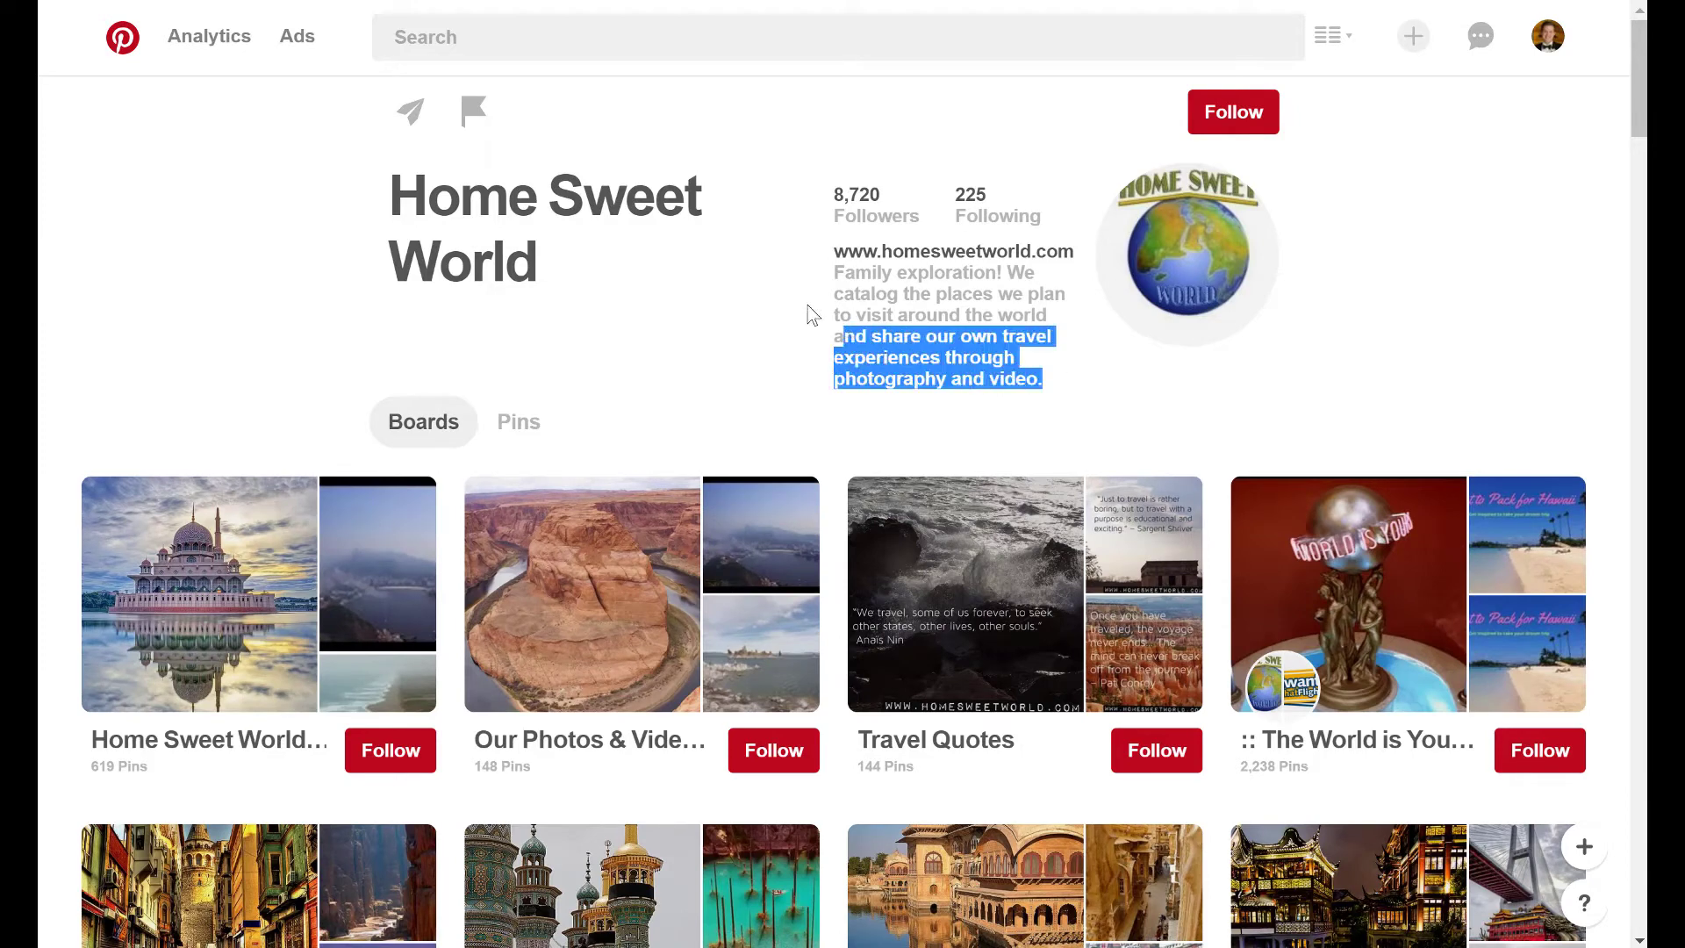
{"action": "left_click", "coordinate": [812, 316]}
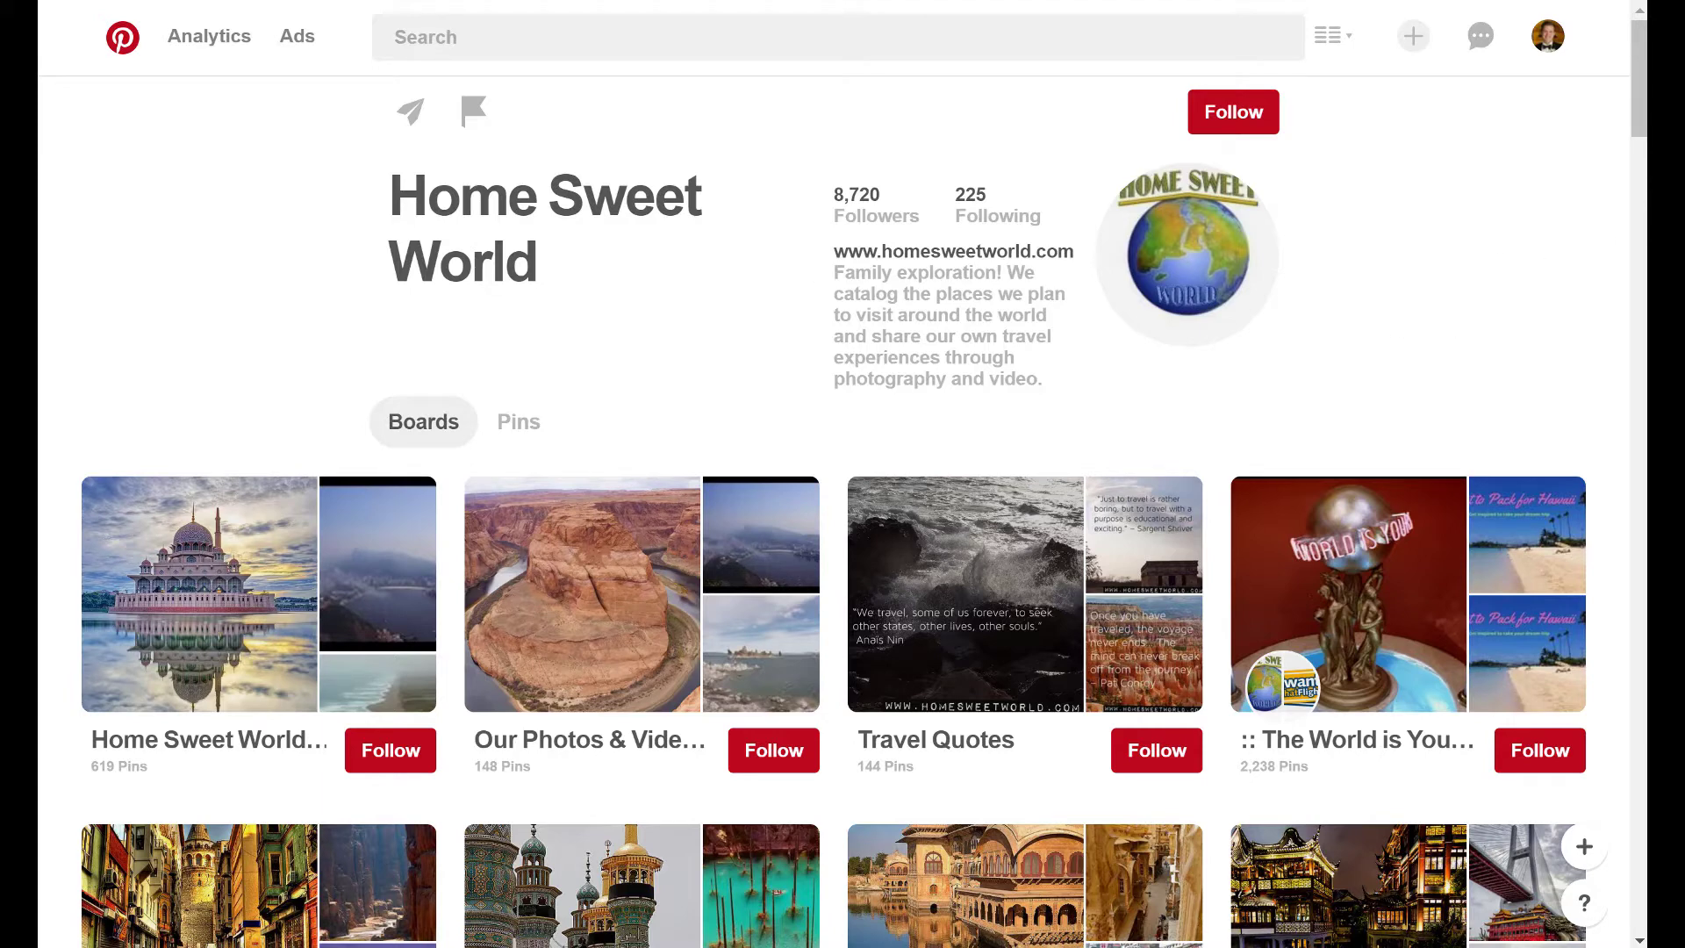
{"action": "left_click_drag", "start_coordinate": [1644, 95], "coordinate": [1643, 394]}
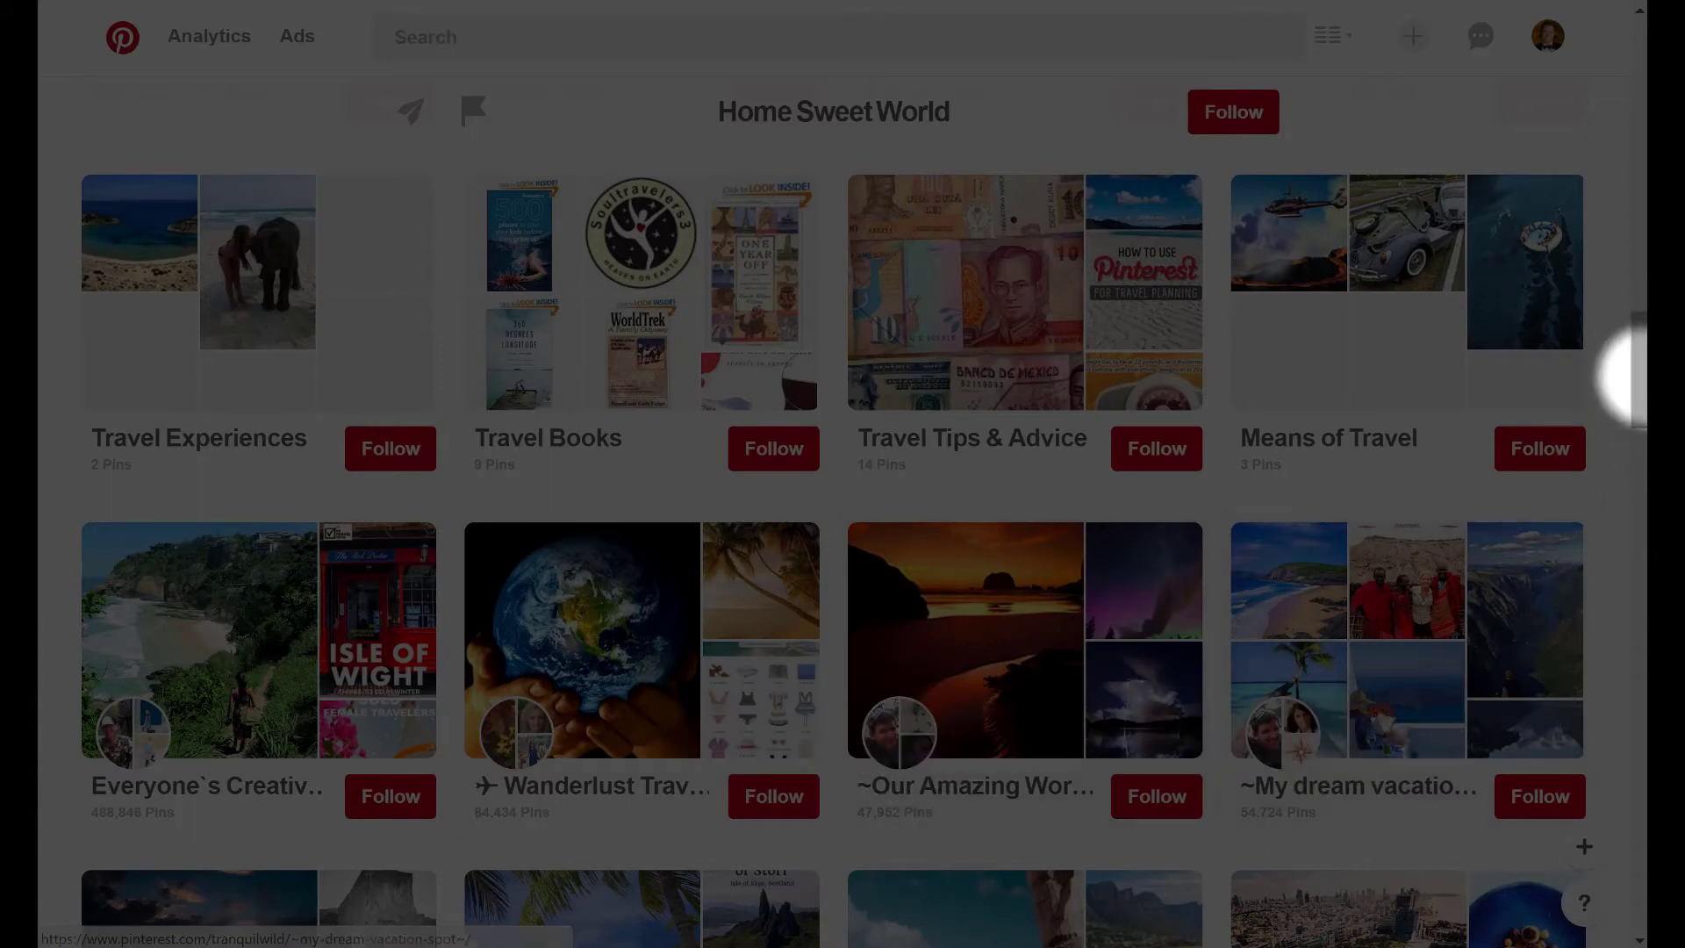
Step: Scroll the Home Sweet World profile to its group boards with collaborator avatars
{"action": "left_click_drag", "start_coordinate": [1637, 375], "coordinate": [1643, 587]}
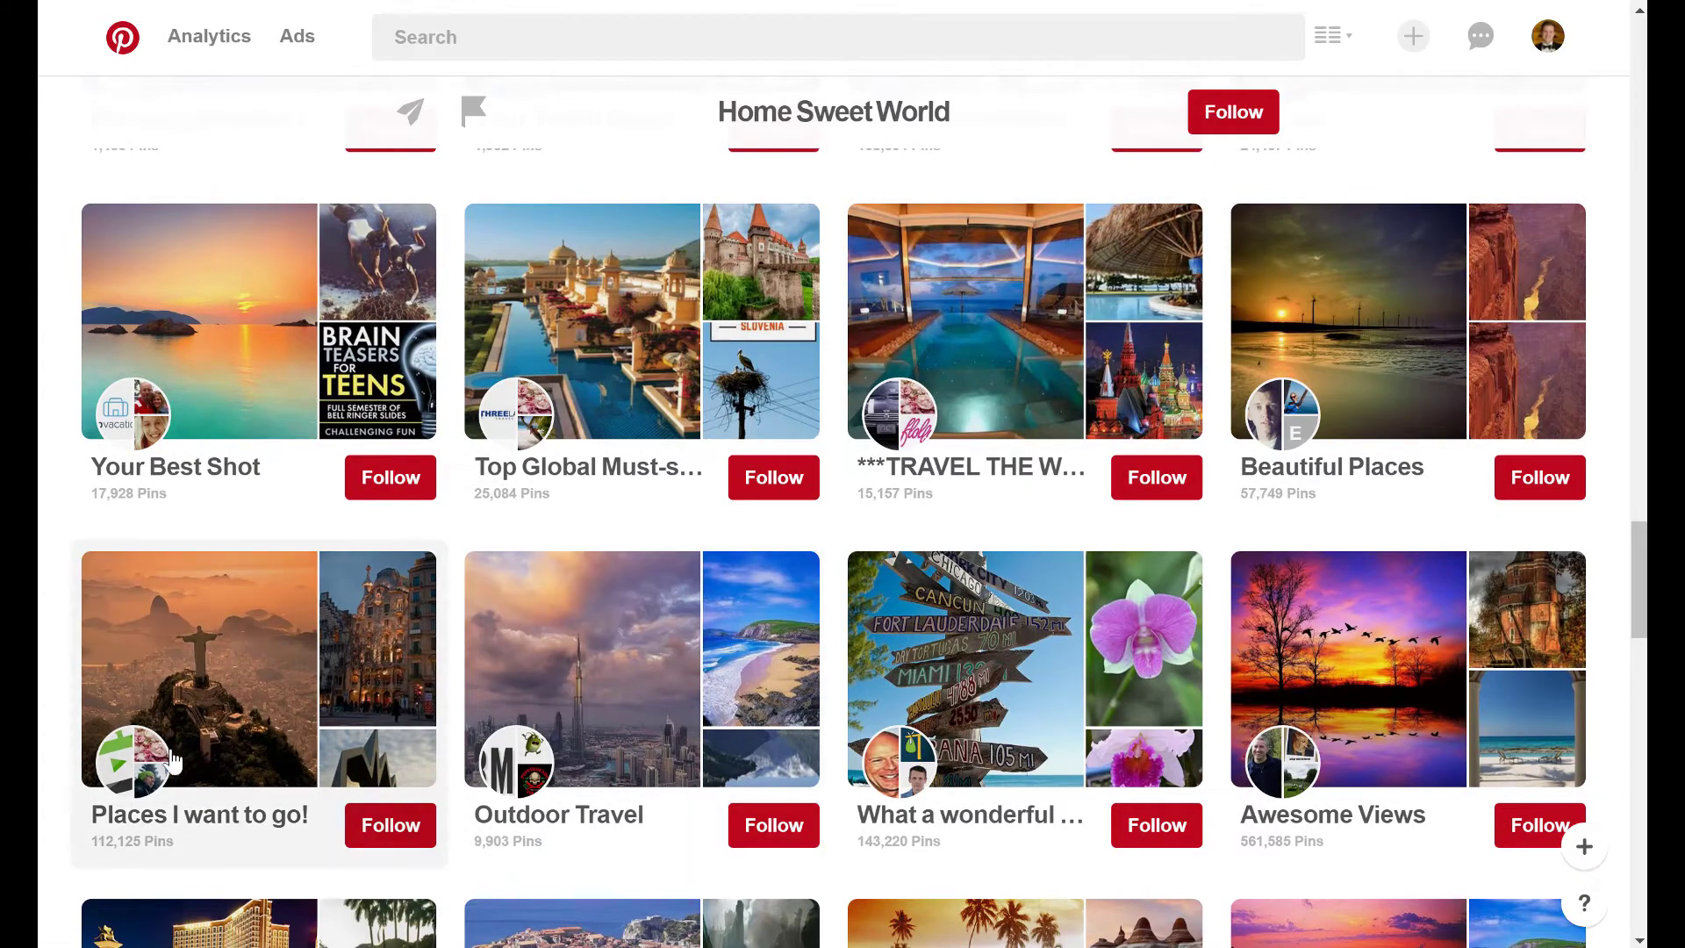
{"action": "left_click_drag", "start_coordinate": [1643, 590], "coordinate": [1643, 412]}
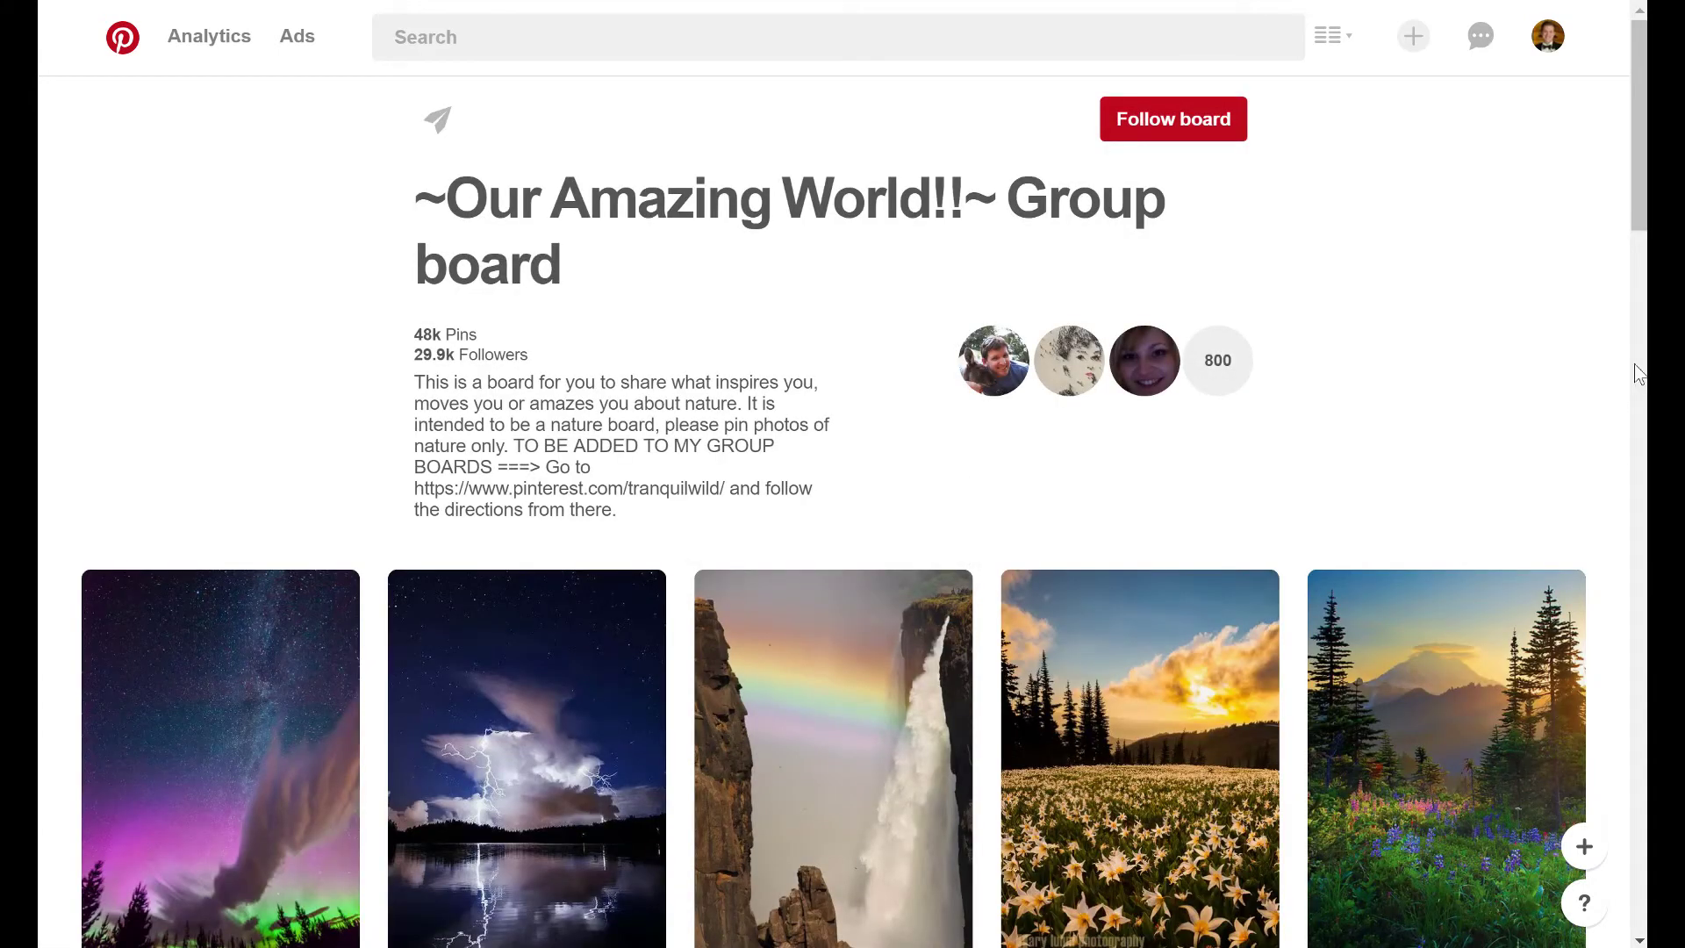
Step: Check the board's 48k pins, 29.9k followers, and its 'TO BE ADDED' joining instructions
{"action": "mouse_move", "coordinate": [1644, 145]}
{"action": "left_mouse_down"}
{"action": "mouse_move", "coordinate": [1643, 185]}
{"action": "mouse_move", "coordinate": [1644, 141]}
{"action": "left_mouse_up"}
{"action": "left_click_drag", "start_coordinate": [525, 358], "coordinate": [414, 334]}
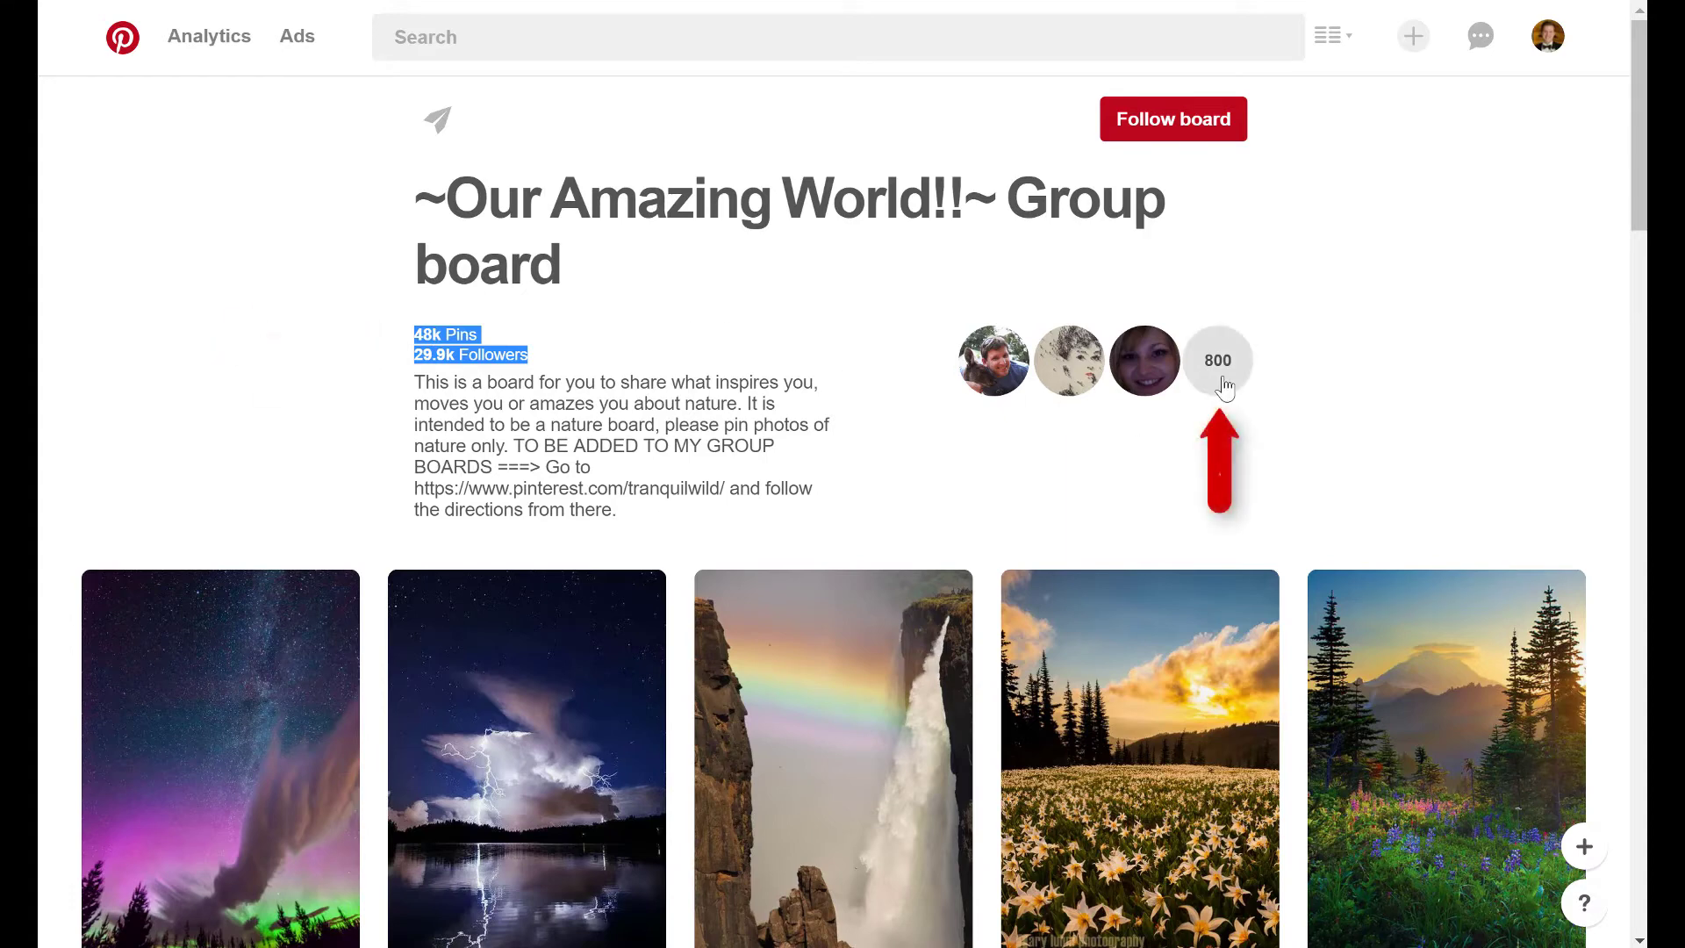
{"action": "left_click", "coordinate": [723, 345]}
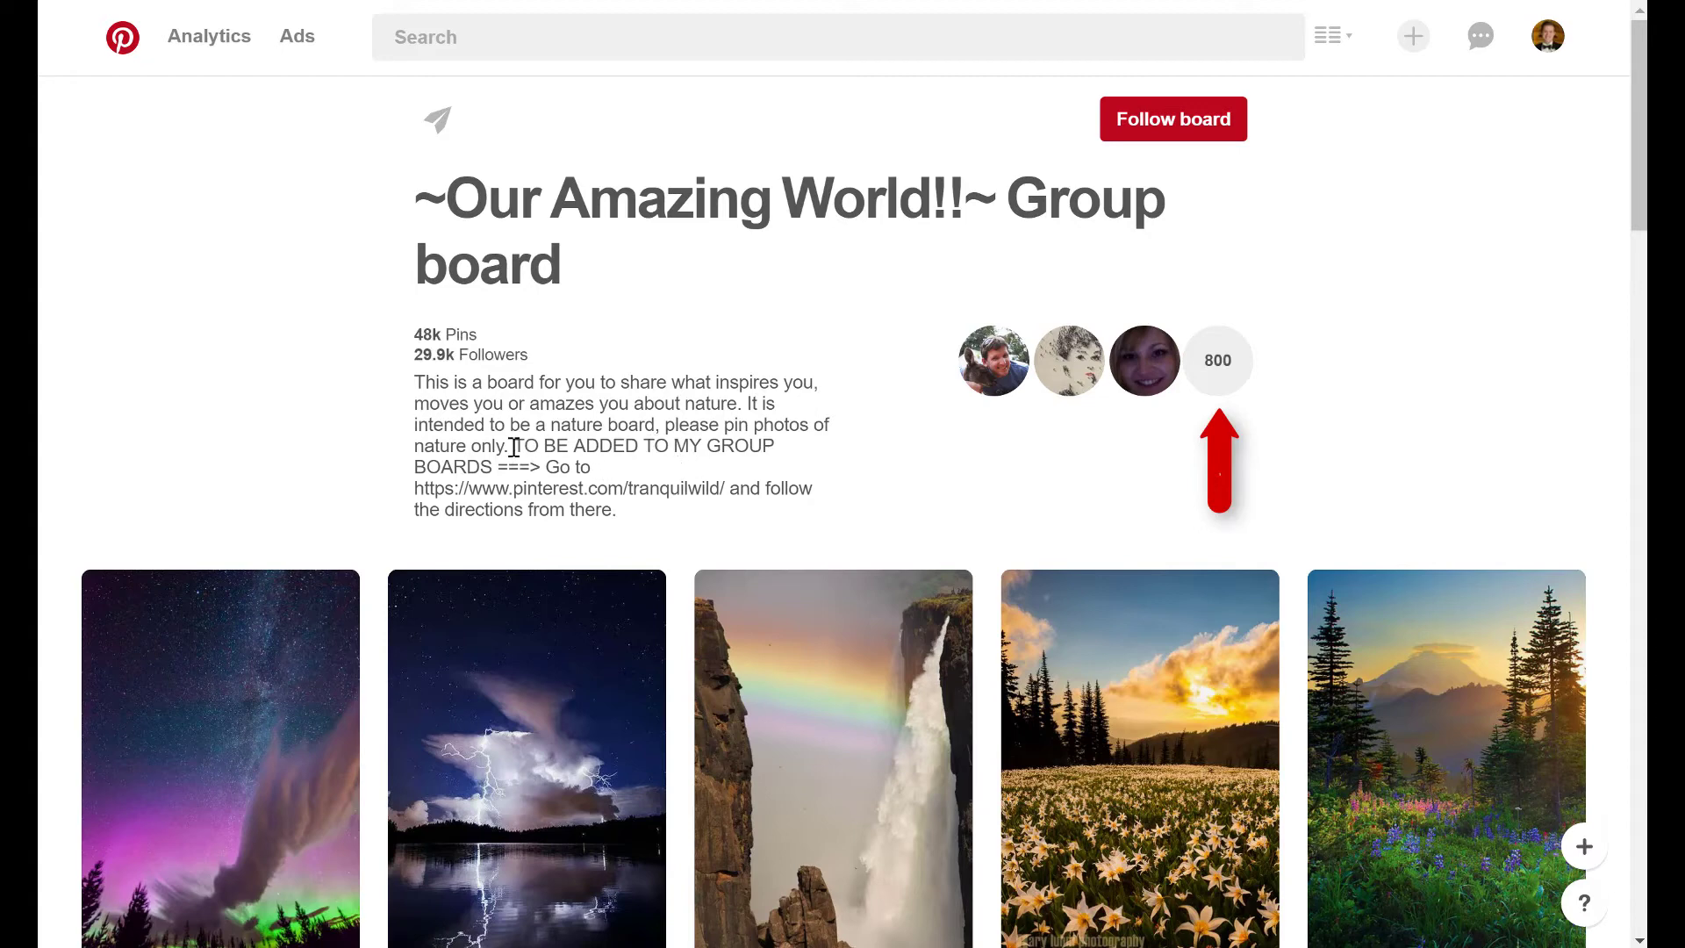
{"action": "left_click_drag", "start_coordinate": [514, 447], "coordinate": [666, 515]}
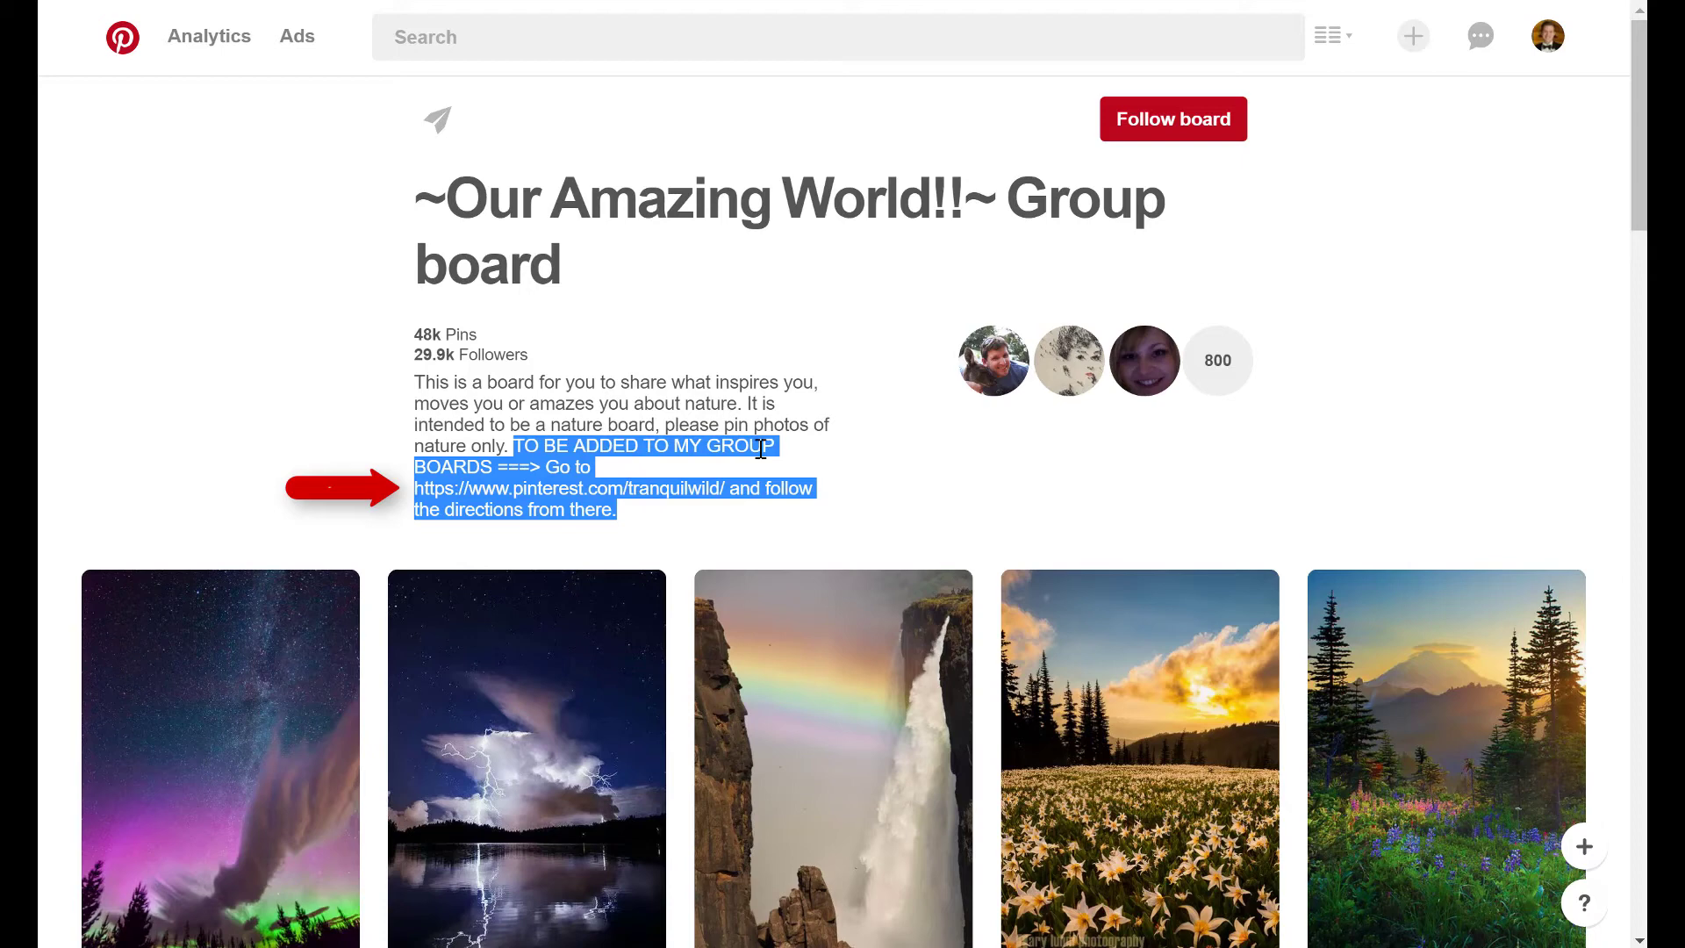
{"action": "left_click", "coordinate": [834, 436]}
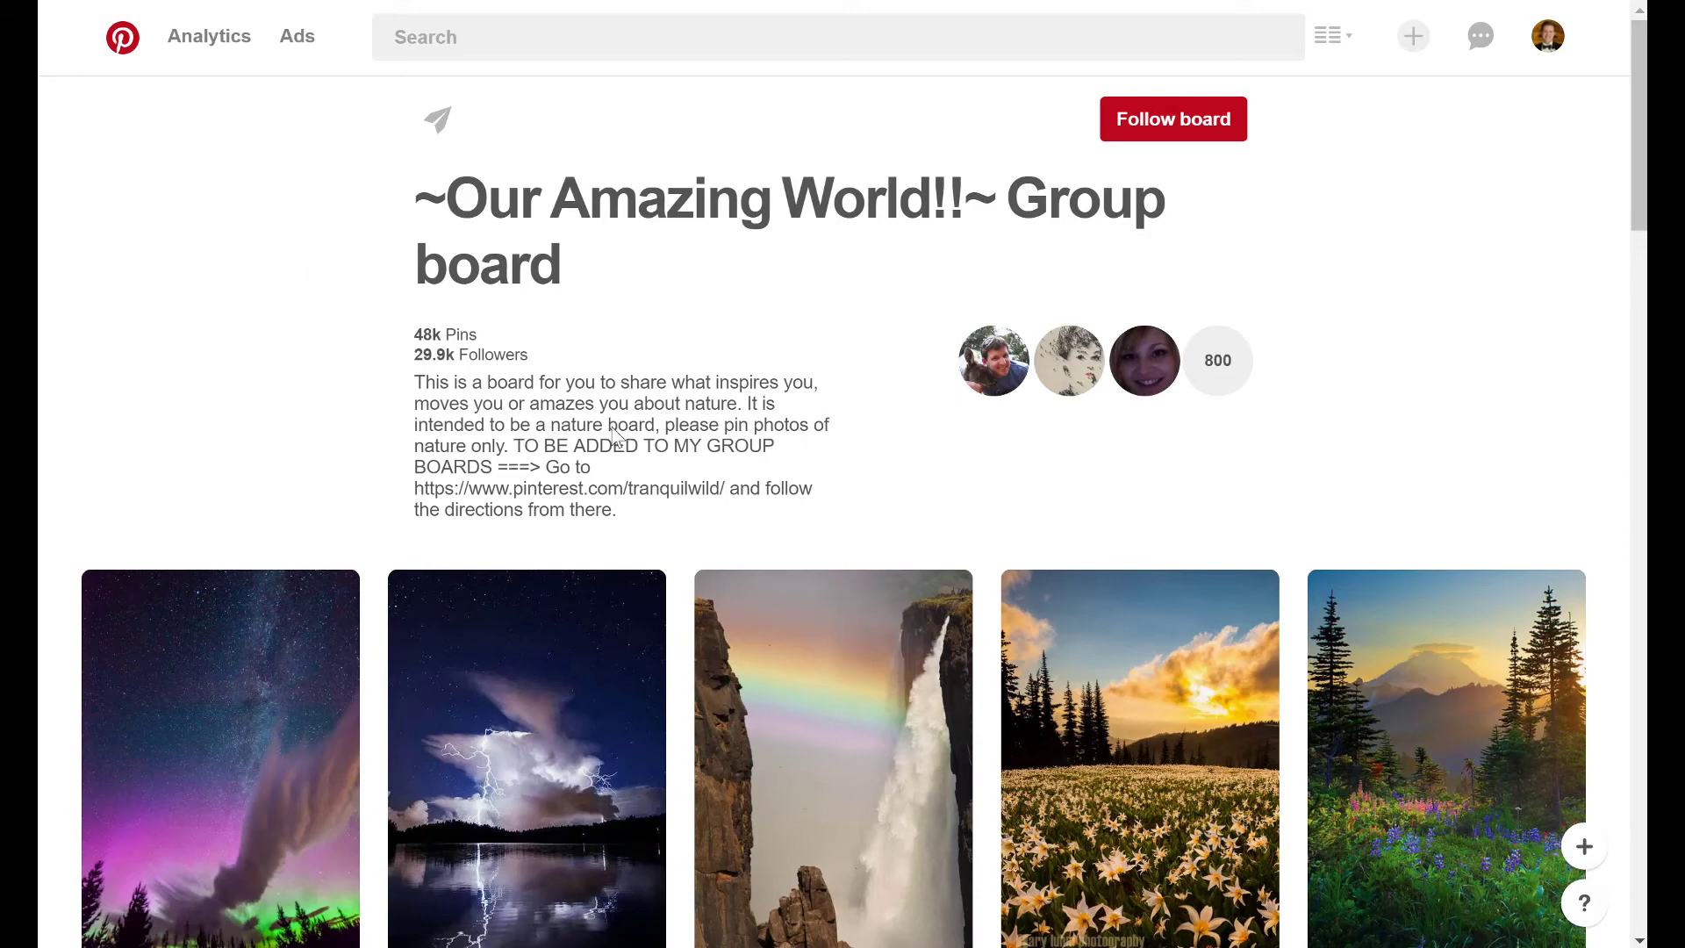
Step: Go back to the Home Sweet World profile and scroll up to its header
{"action": "key", "text": "alt+Left"}
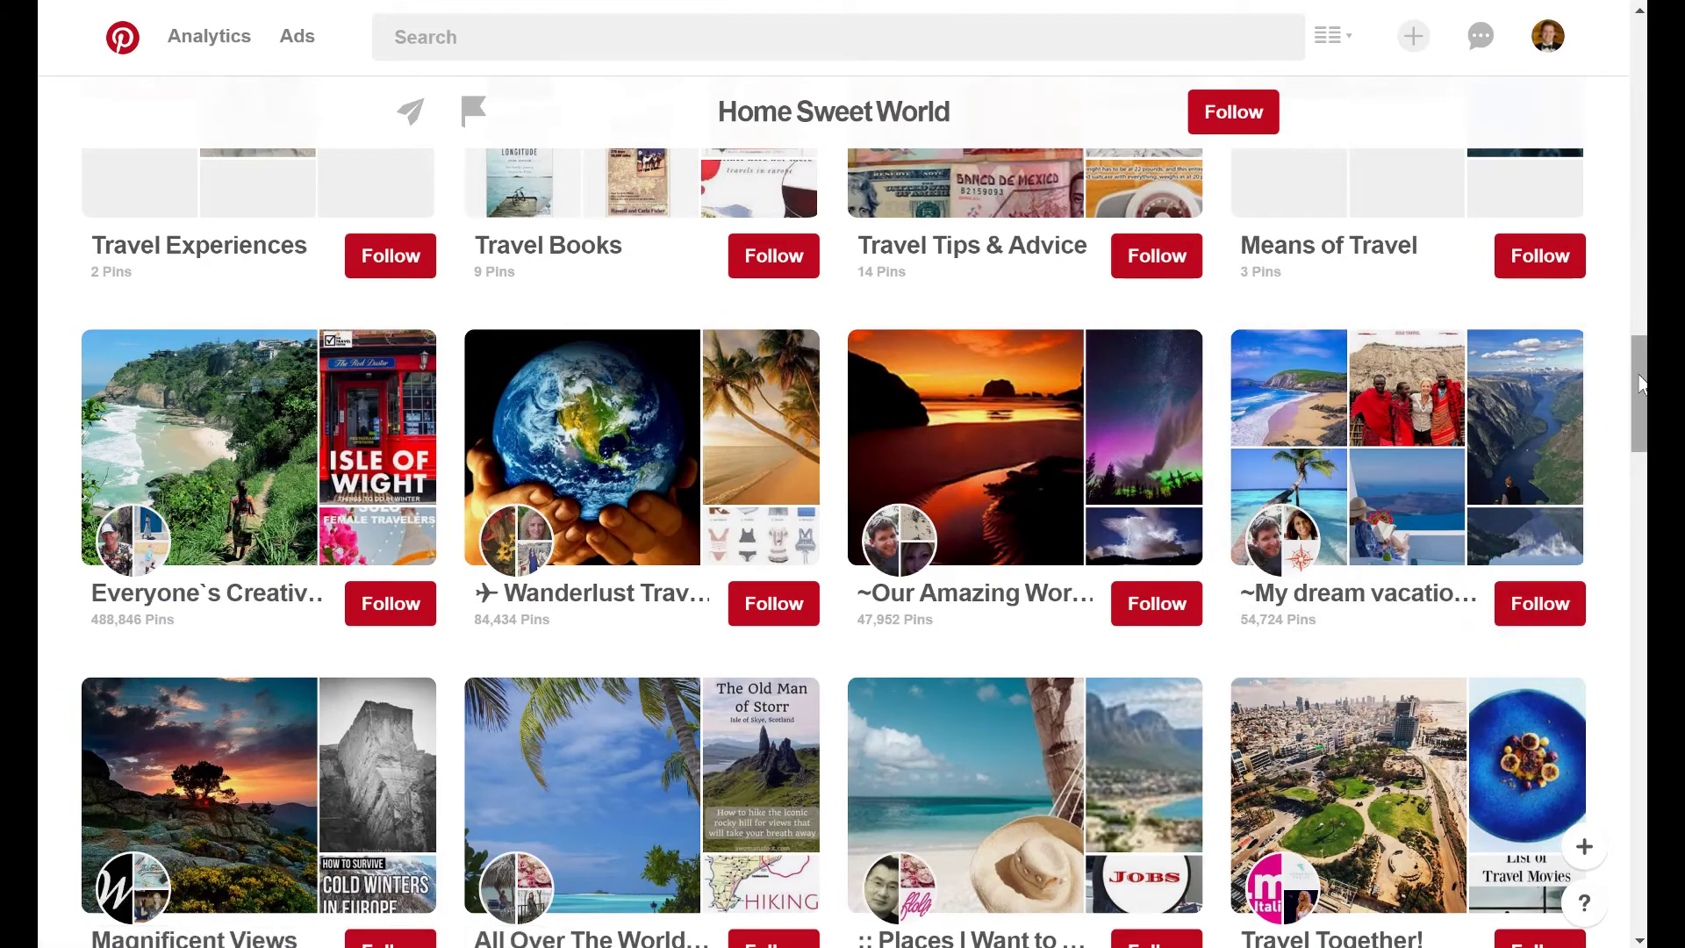
{"action": "left_click_drag", "start_coordinate": [1643, 386], "coordinate": [1641, 58]}
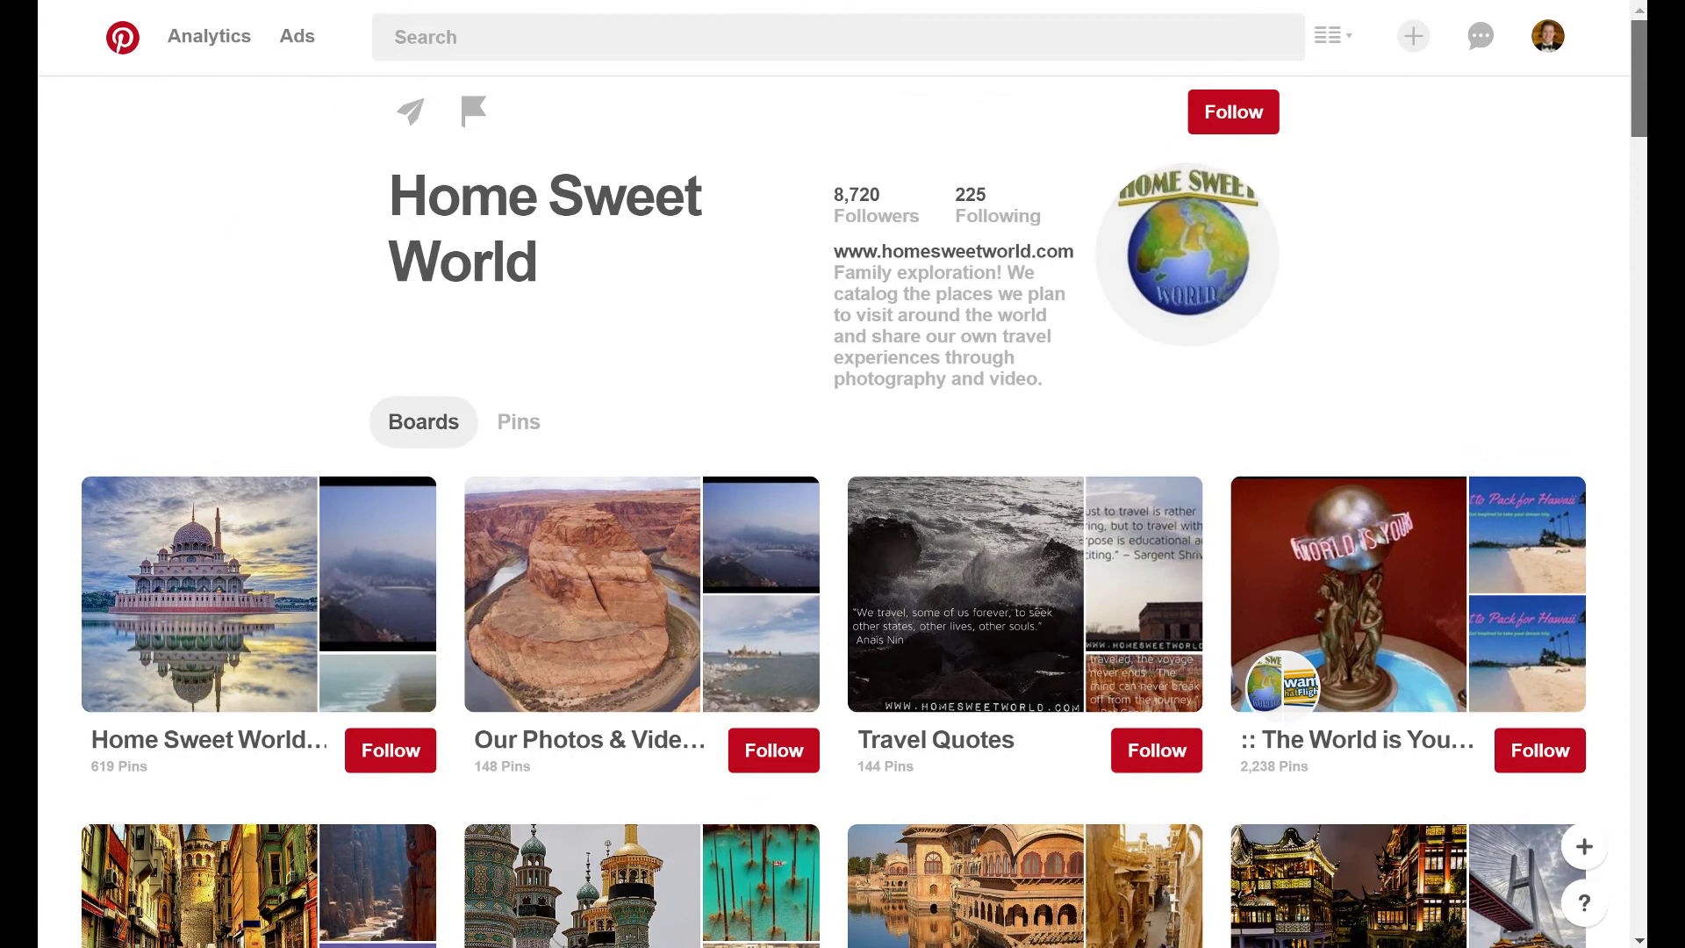